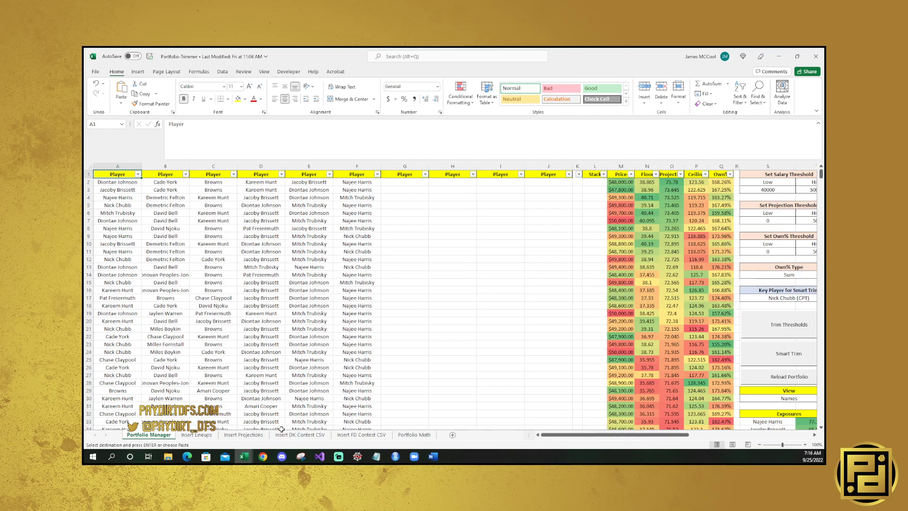
Step: Clear the old Insert Lineups data and paste all of Book2's lineups as values from A2
left_click(206, 439)
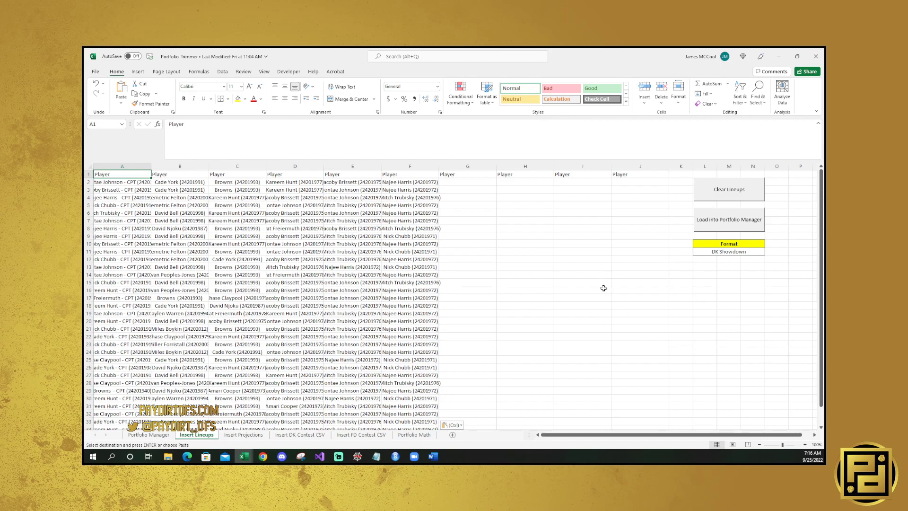
left_click(738, 189)
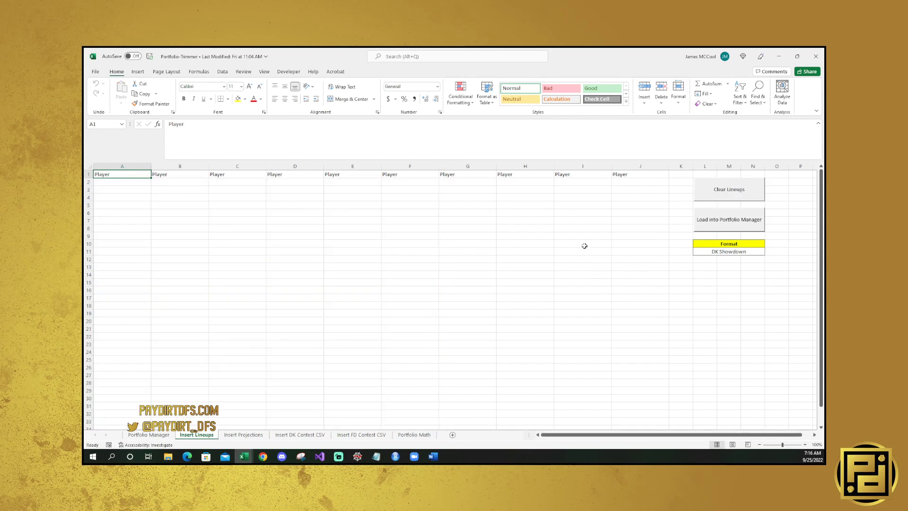
mouse_move(244, 455)
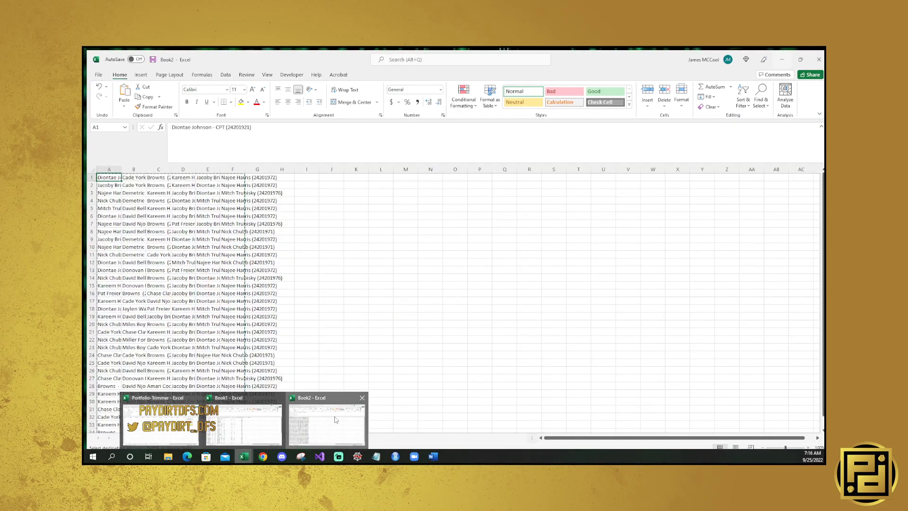
left_click(335, 419)
key("ctrl+a")
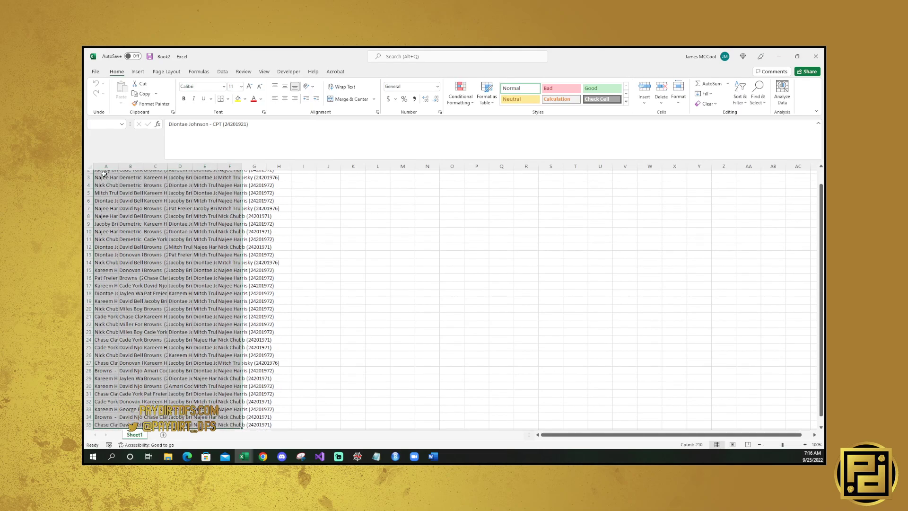
key("ctrl+c")
left_click(104, 174)
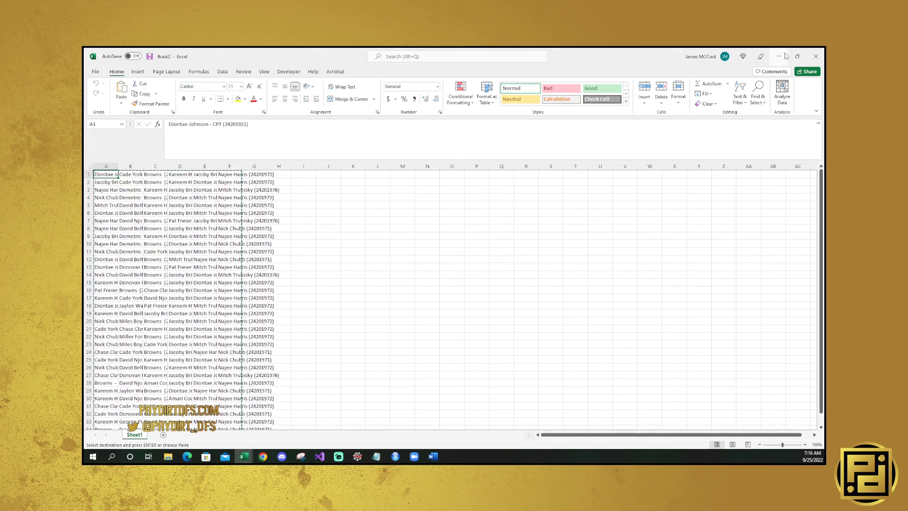
left_click(778, 56)
right_click(119, 184)
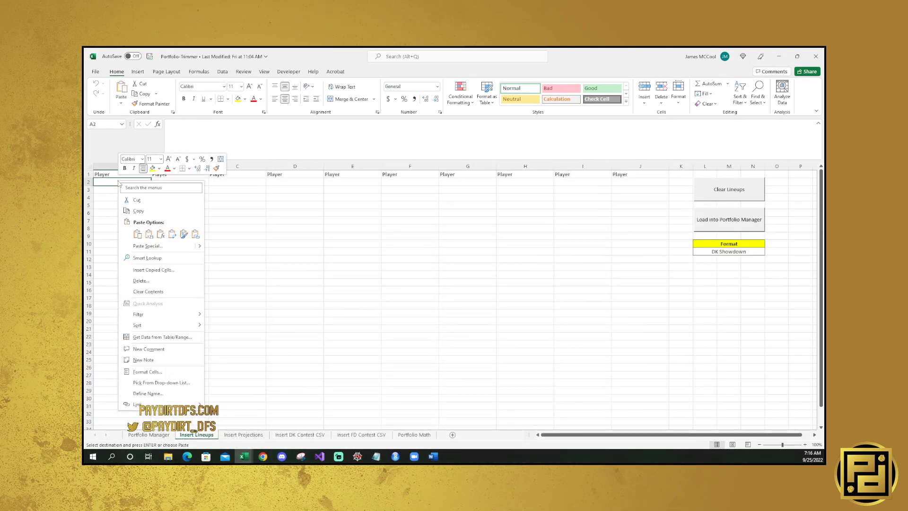
left_click(149, 233)
left_click(123, 174)
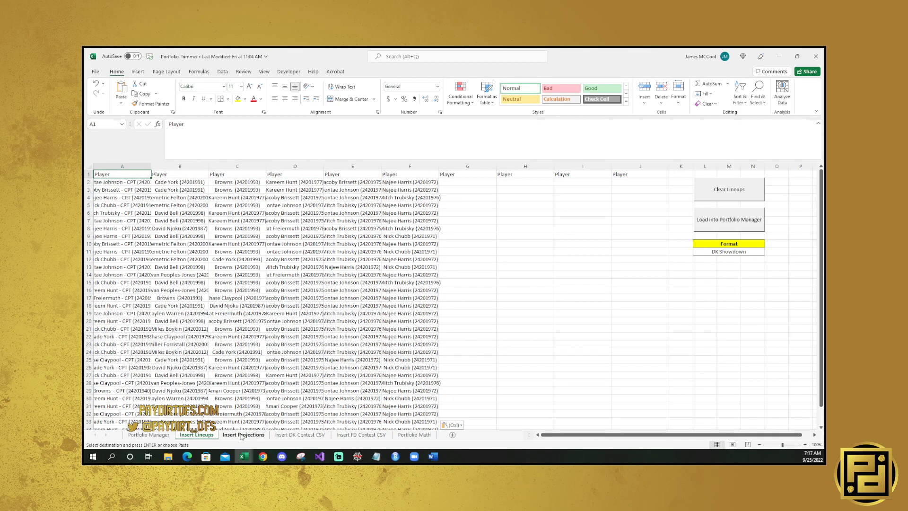
Step: Clear the Insert Projections data and paste Book1's player names into column E
left_click(221, 435)
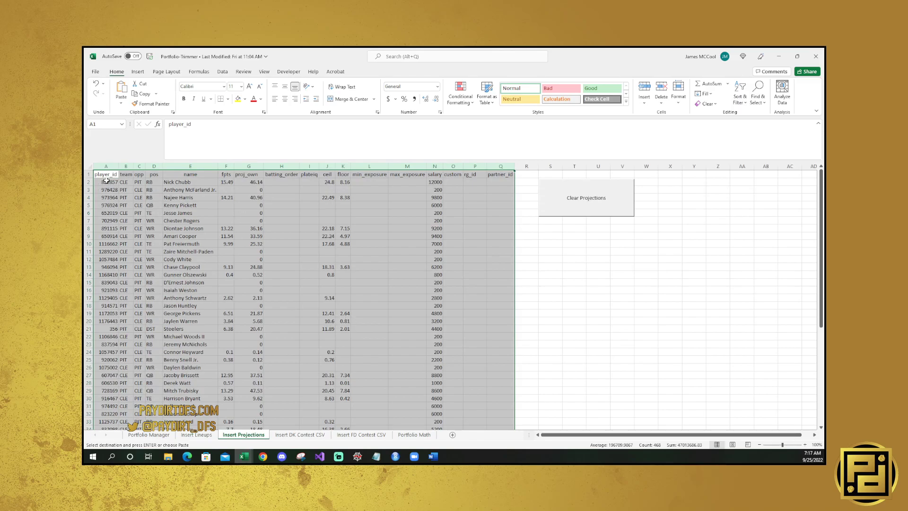
left_click(580, 202)
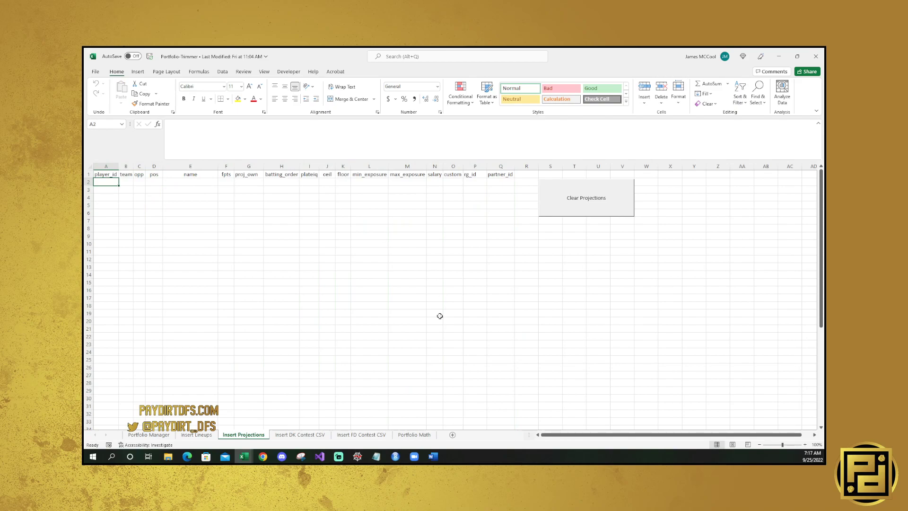
mouse_move(244, 457)
left_click(243, 423)
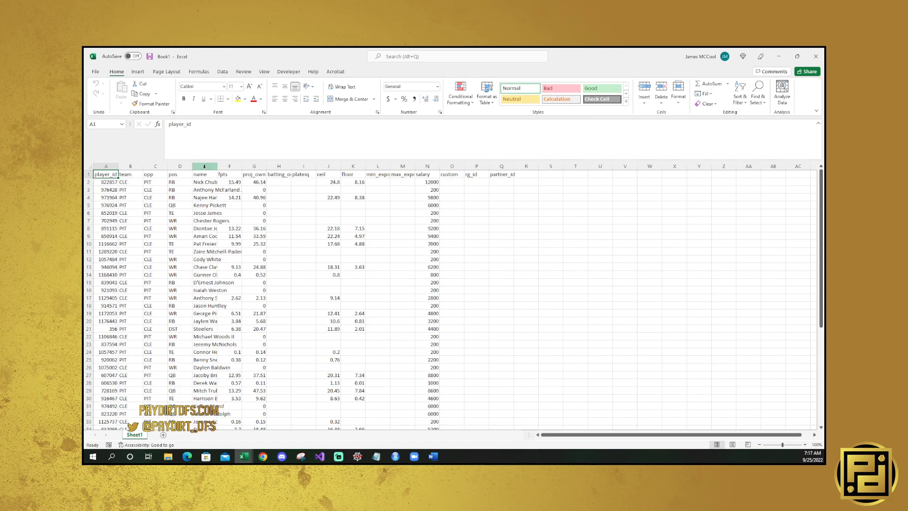
left_click(155, 166)
left_click(204, 165)
key("ctrl+c")
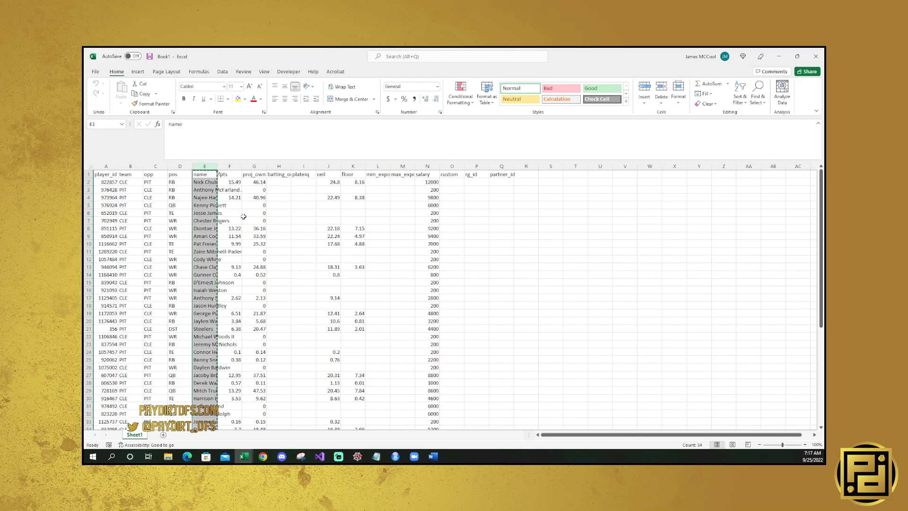
key("alt+Tab")
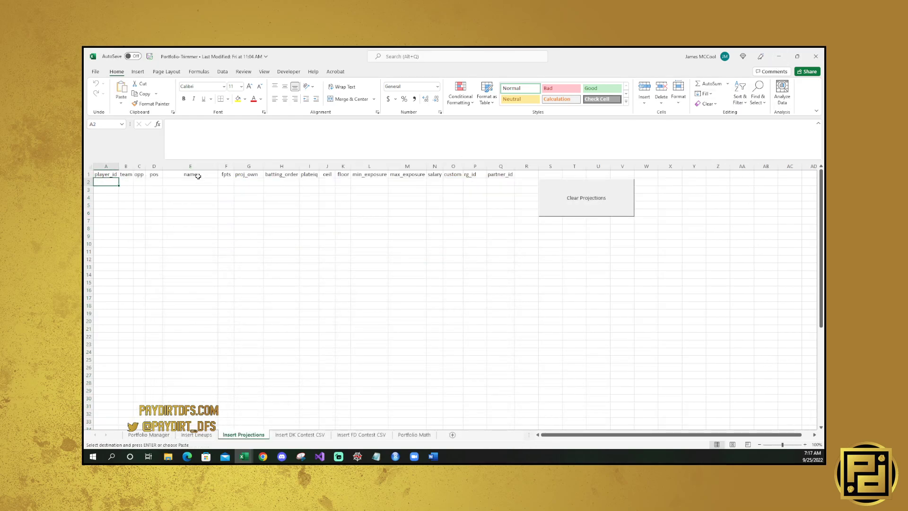
left_click(198, 176)
right_click(198, 175)
left_click(230, 226)
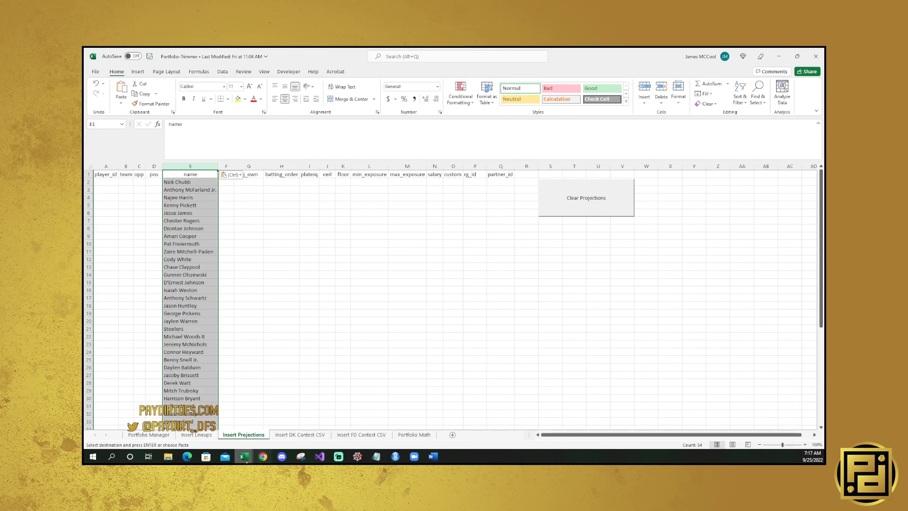
Step: Paste Book1's fpts and proj_own columns as values into columns F:G
mouse_move(244, 457)
left_click(244, 423)
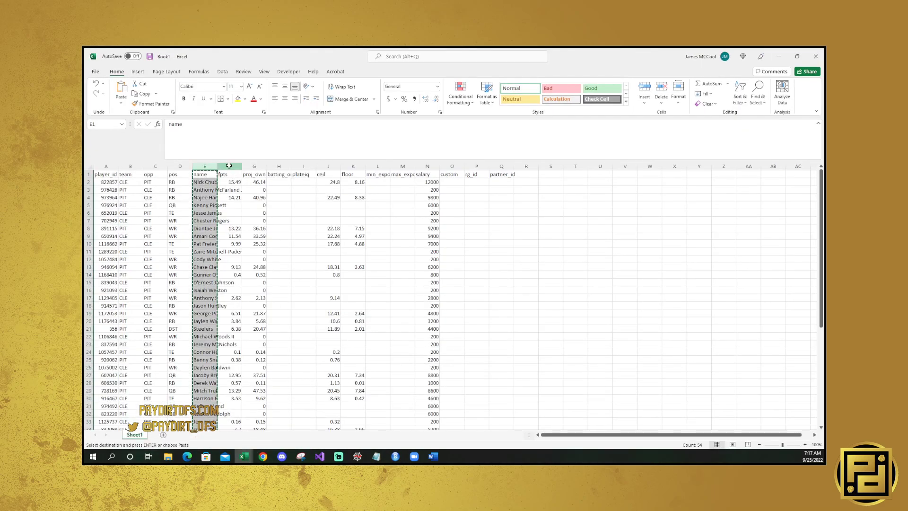
left_click_drag(229, 166, 254, 165)
key("ctrl+c")
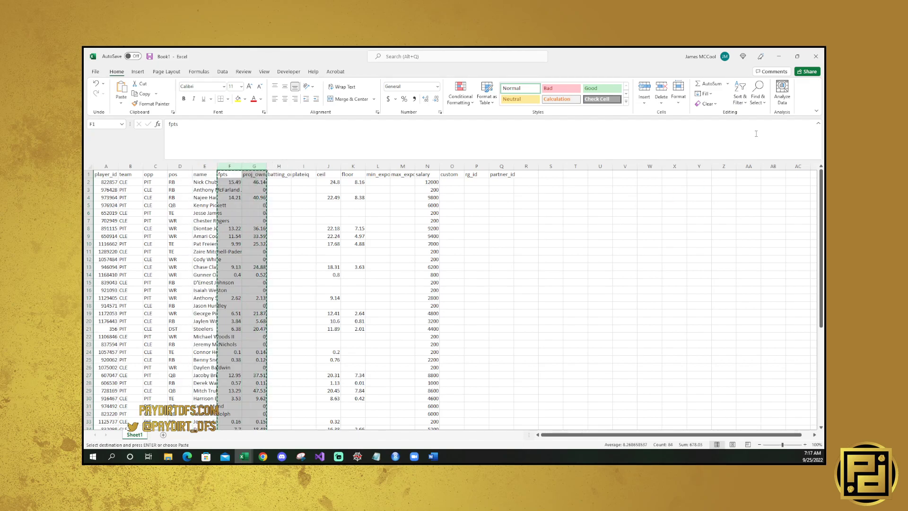
left_click(778, 57)
right_click(229, 174)
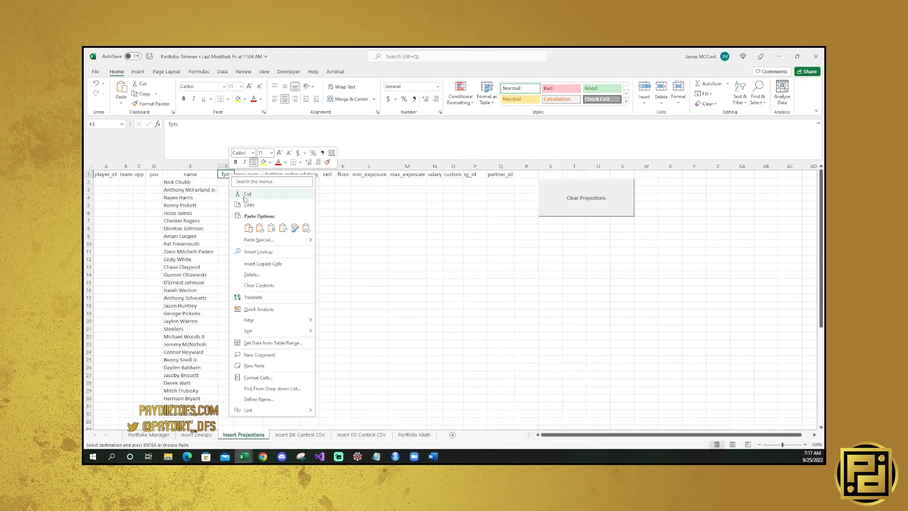
left_click(259, 228)
Step: Paste Book1's salary column as values into column N
mouse_move(244, 456)
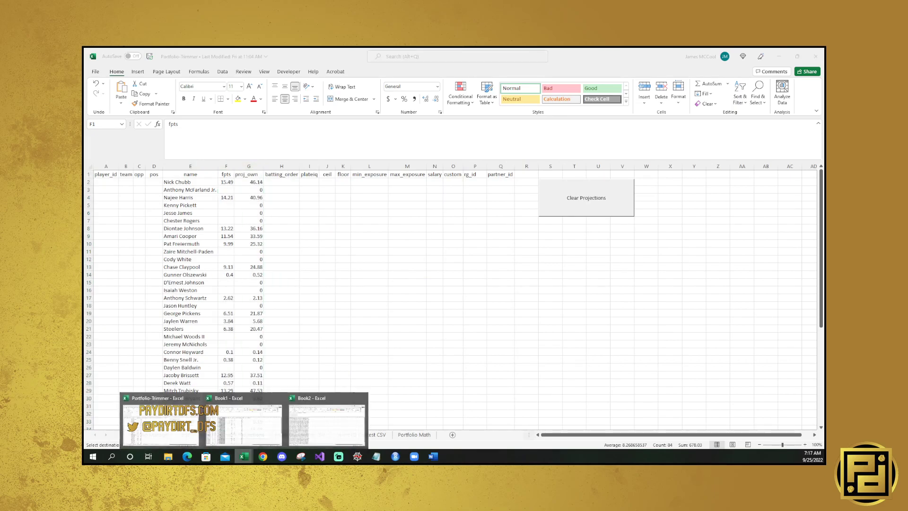
left_click(244, 421)
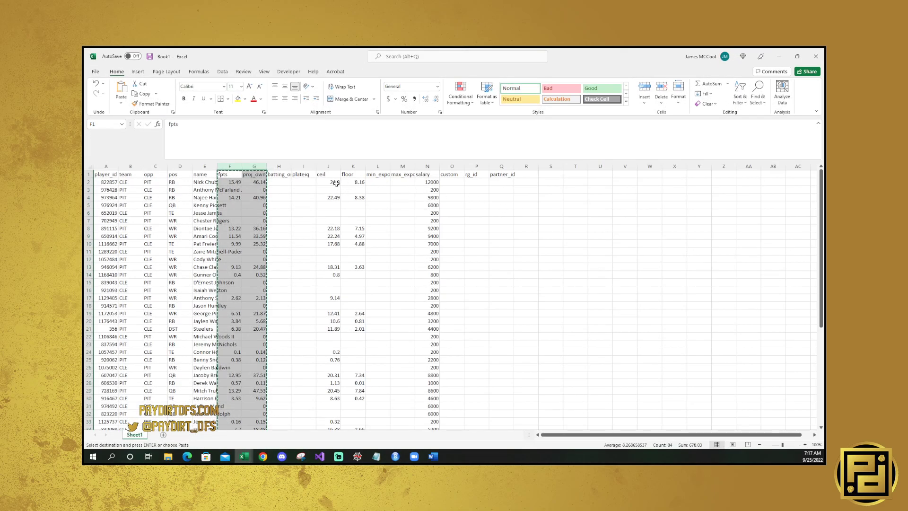
left_click(431, 167)
left_click(778, 57)
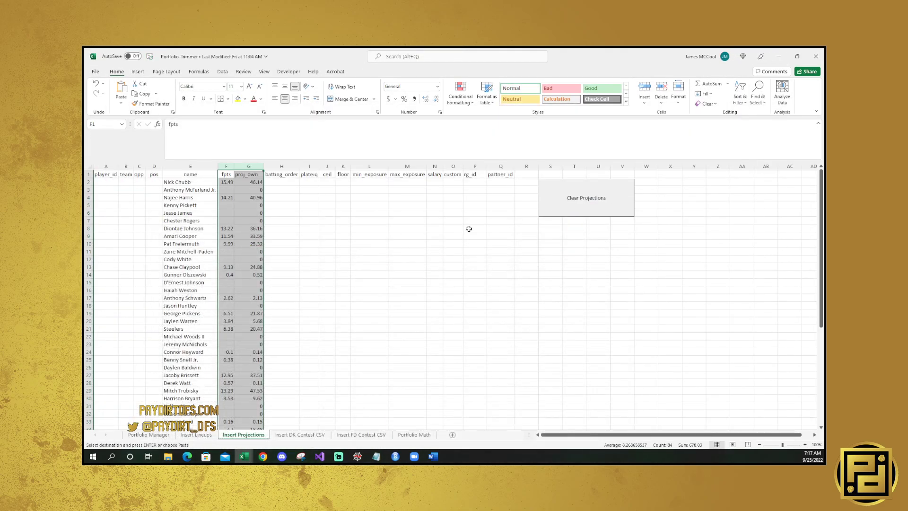
left_click(343, 193)
right_click(434, 174)
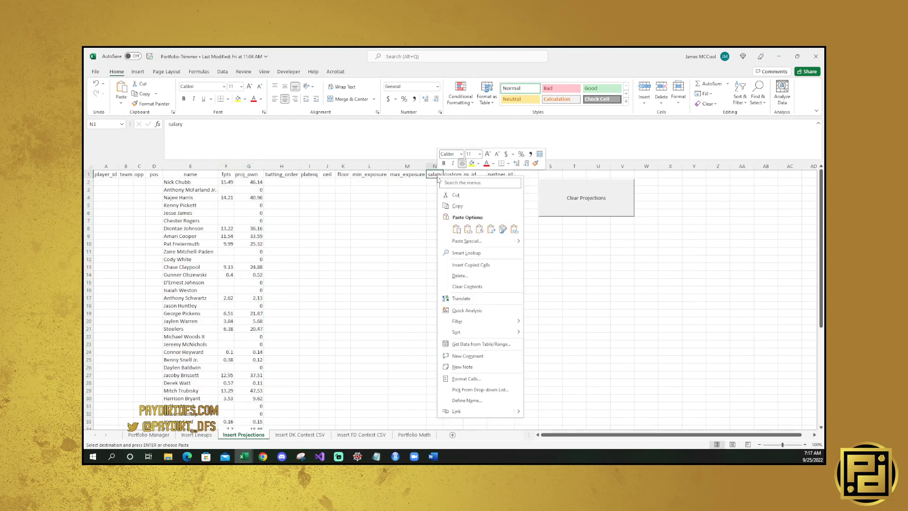
left_click(468, 230)
Step: Paste Book1's CLE/PIT team column as values into column B
mouse_move(244, 456)
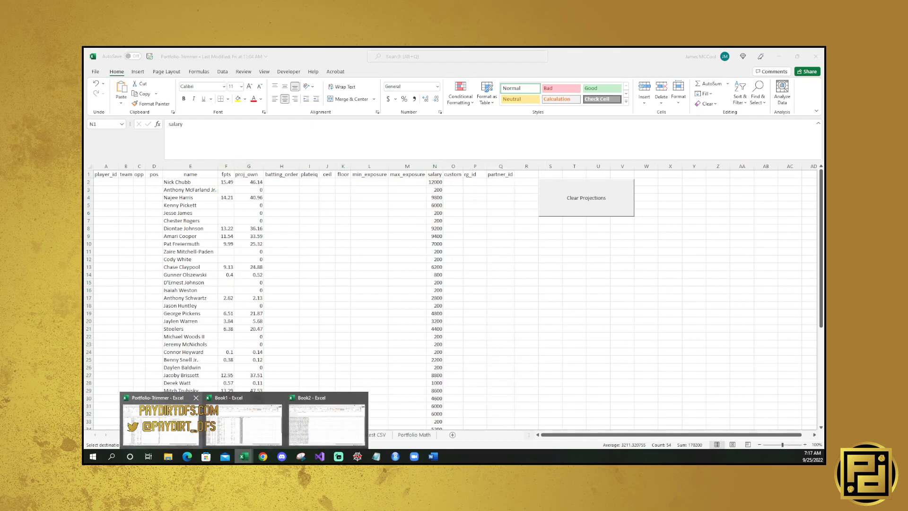
left_click(241, 425)
left_click(131, 166)
key("ctrl+c")
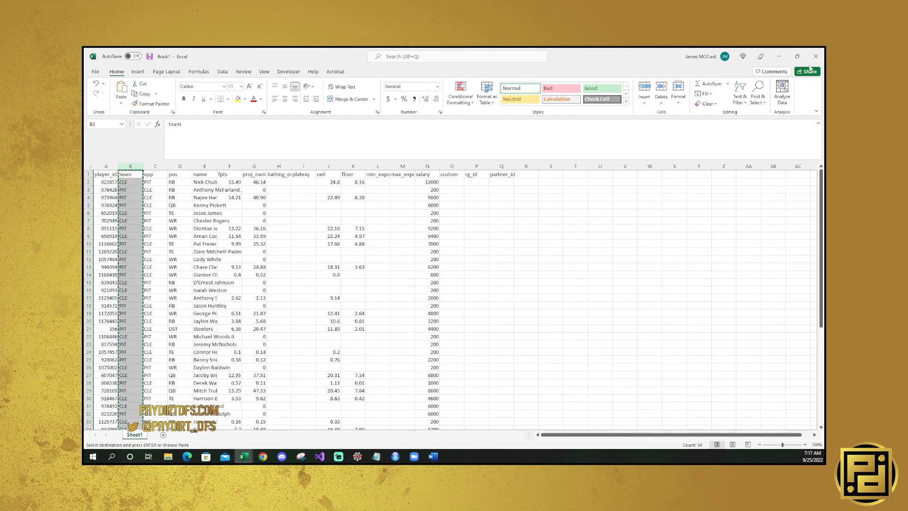
key("alt+Tab")
right_click(129, 174)
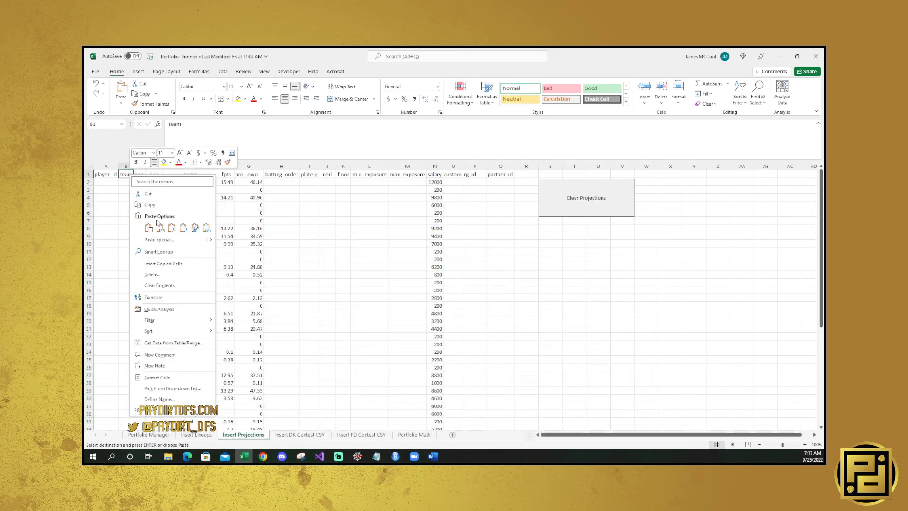
left_click(167, 227)
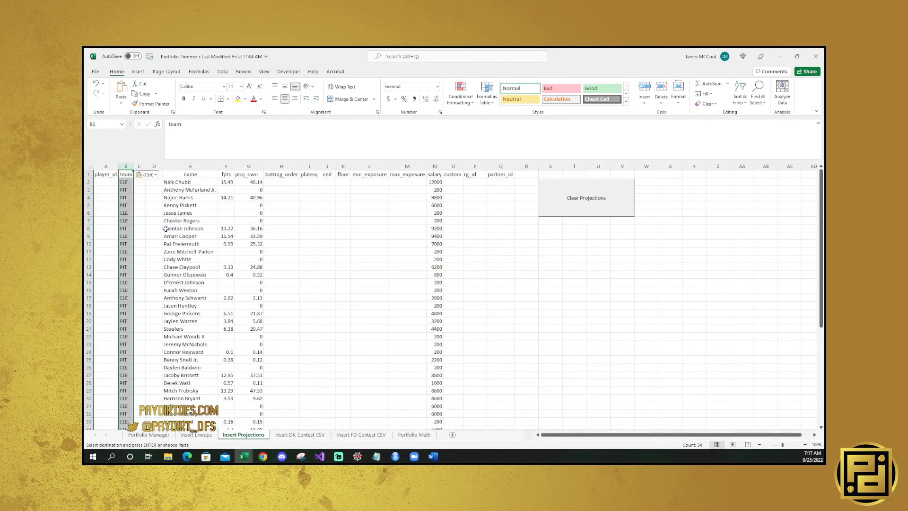
right_click(127, 175)
left_click(158, 229)
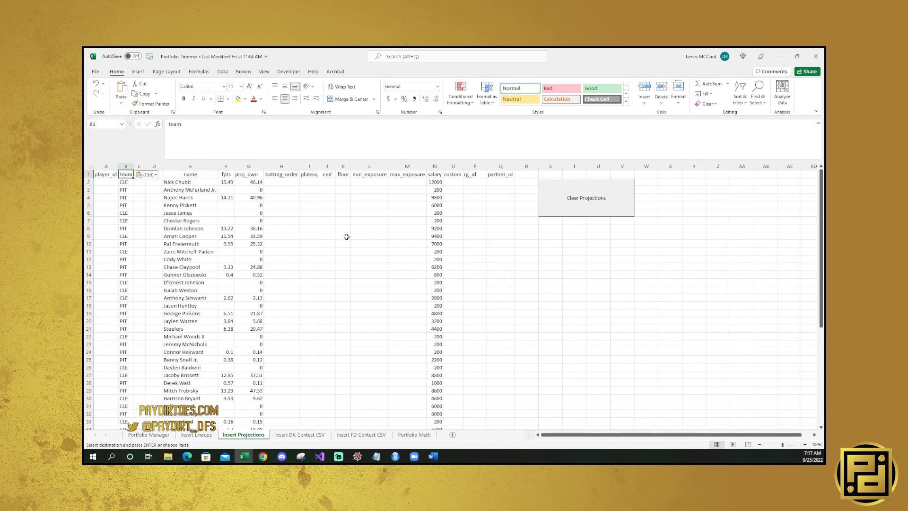
Step: Review the Insert DK Contest CSV data in columns A–I, then go to Insert FD Contest CSV
left_click(300, 434)
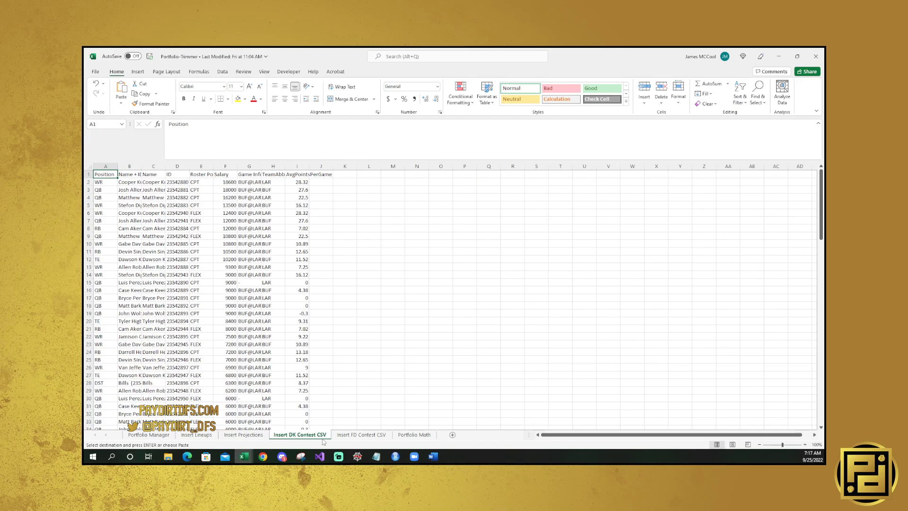
mouse_move(105, 165)
left_mouse_down()
mouse_move(322, 166)
mouse_move(297, 166)
left_mouse_up()
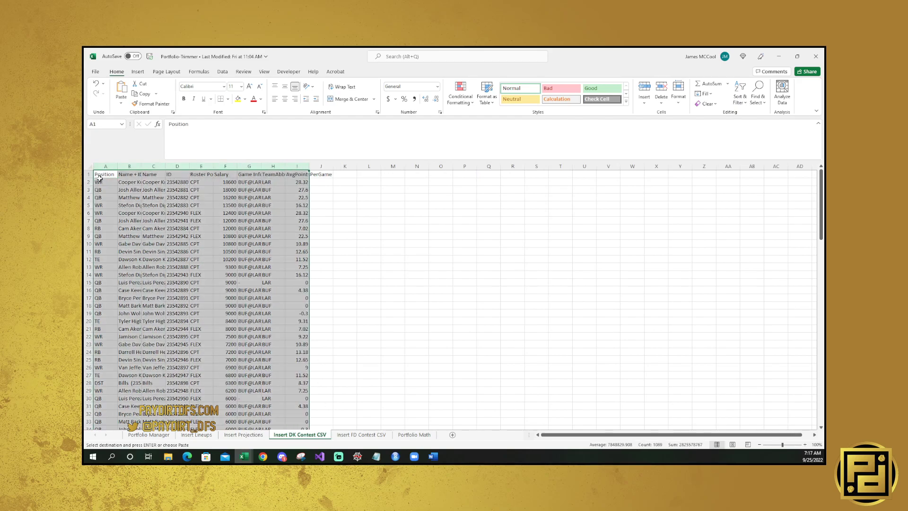
left_click(104, 177)
right_click(104, 177)
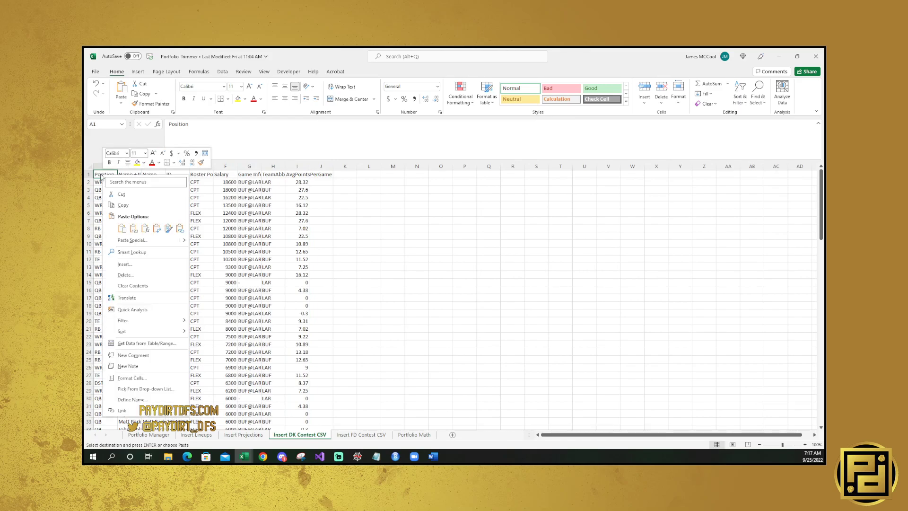
left_click(100, 174)
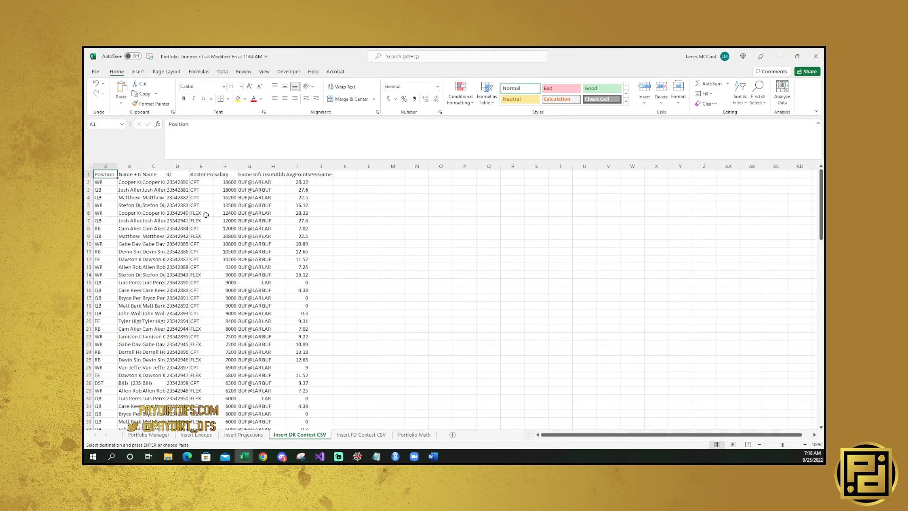
left_click(354, 435)
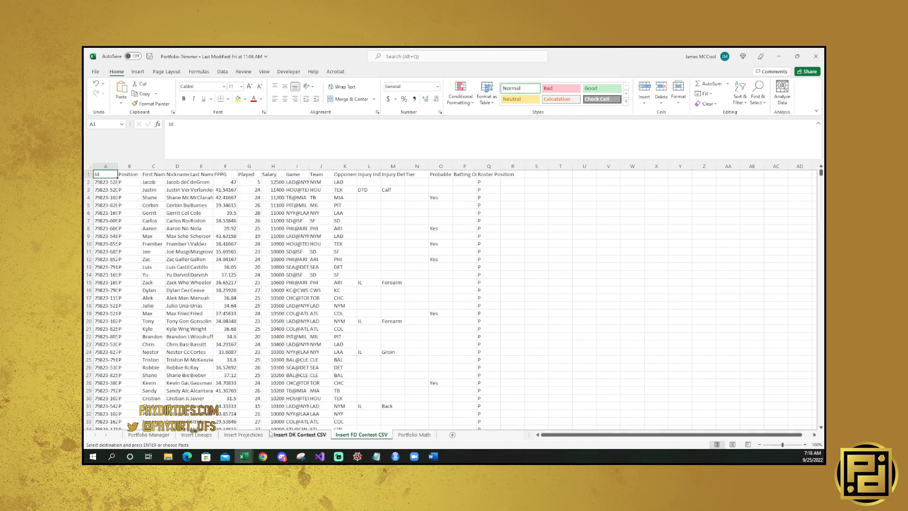
Step: Keep the lineup Format as DK Showdown and load the lineups into the Portfolio Manager
left_click(197, 435)
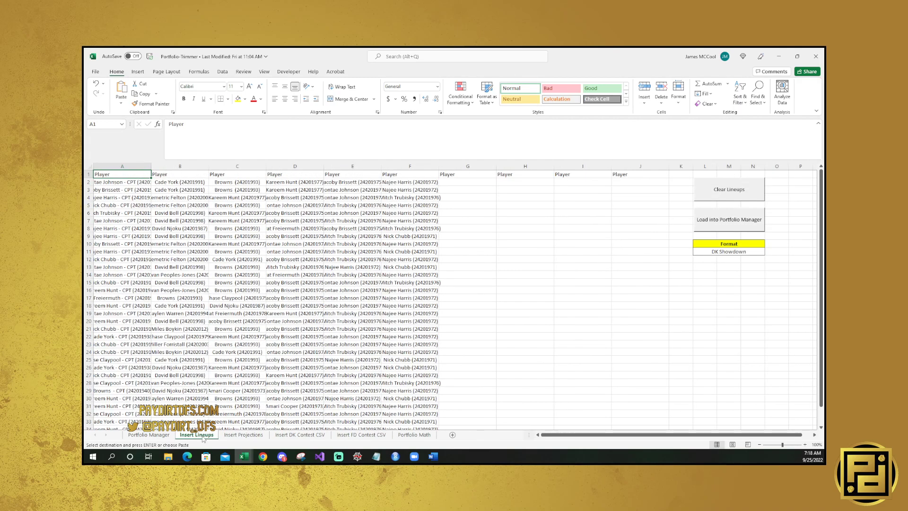
left_click(749, 252)
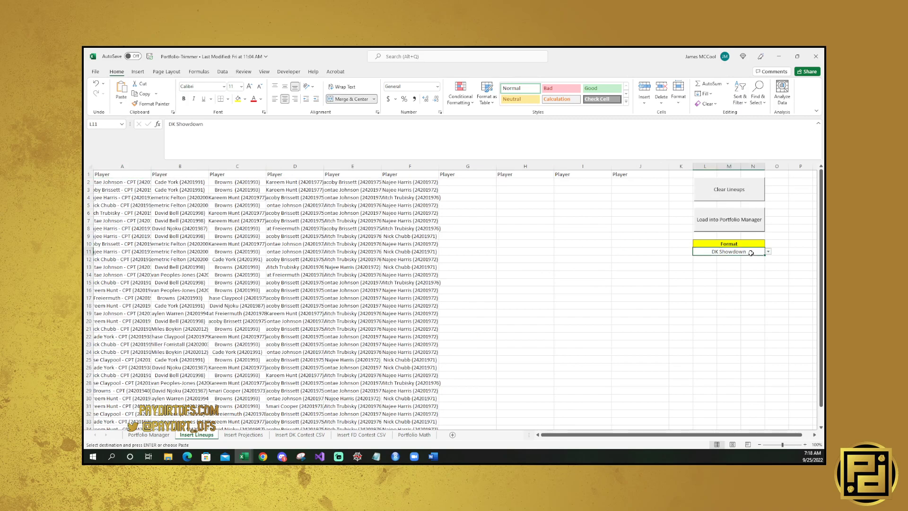
left_click(768, 252)
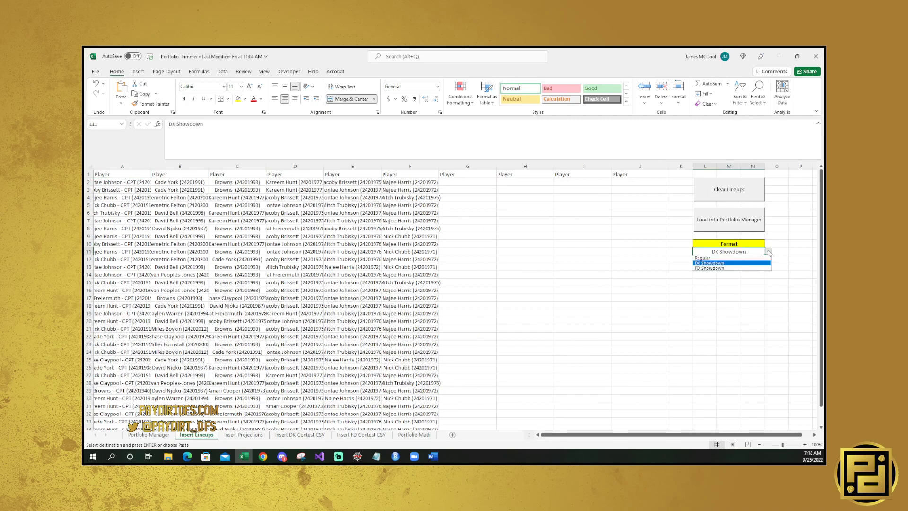
left_click(742, 265)
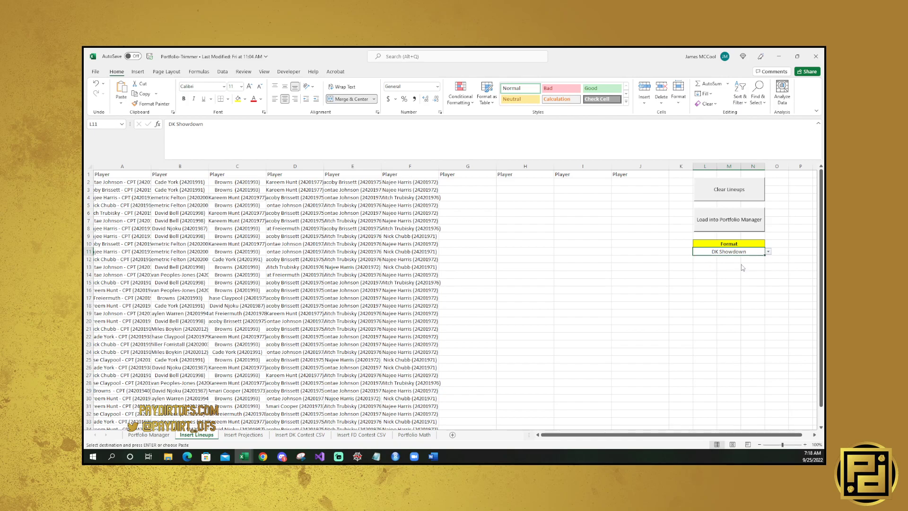
left_click(742, 219)
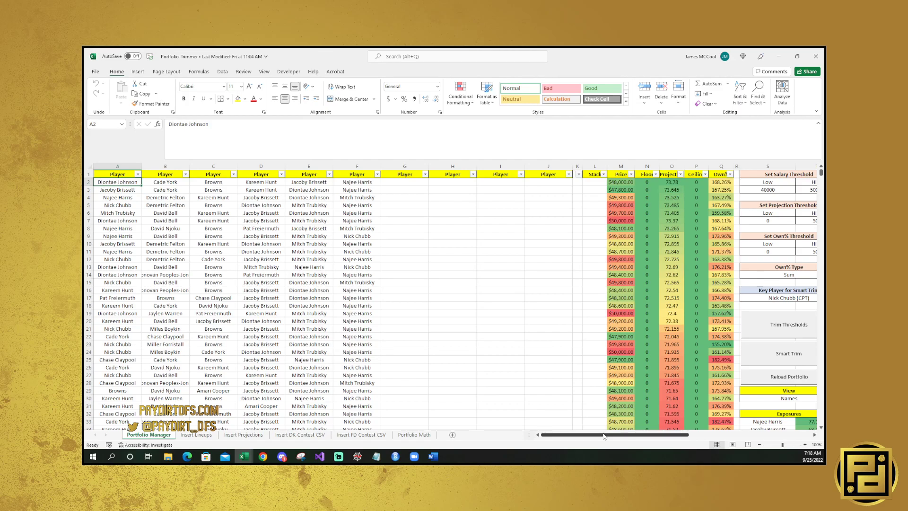
left_click_drag(118, 165, 357, 166)
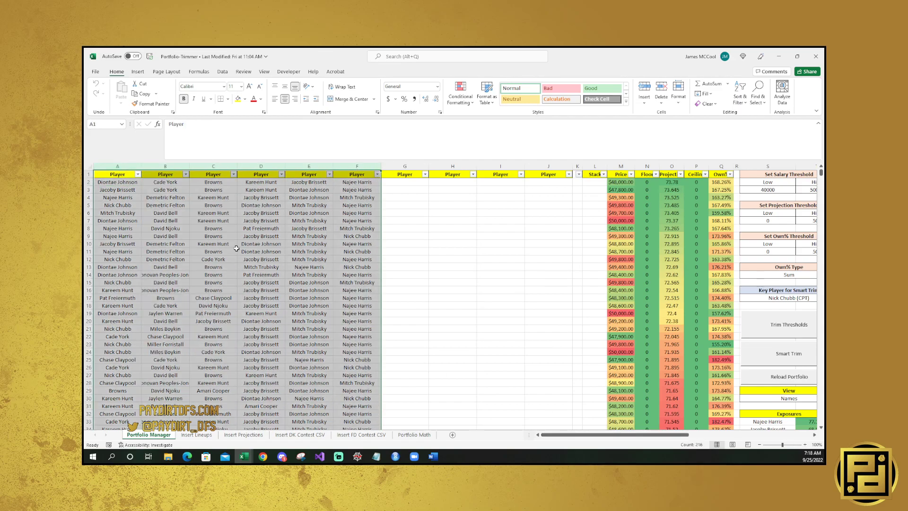
left_click(236, 248)
left_click(787, 400)
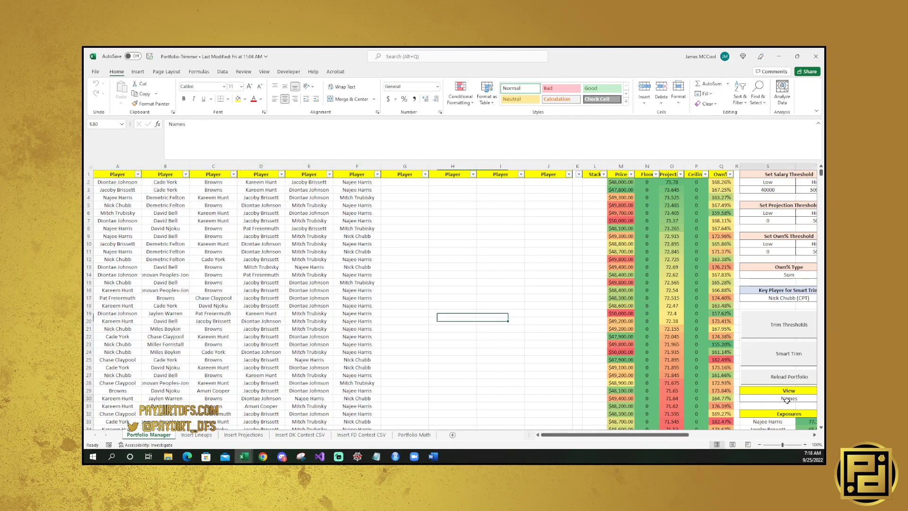
scroll(757, 404, "right", 3)
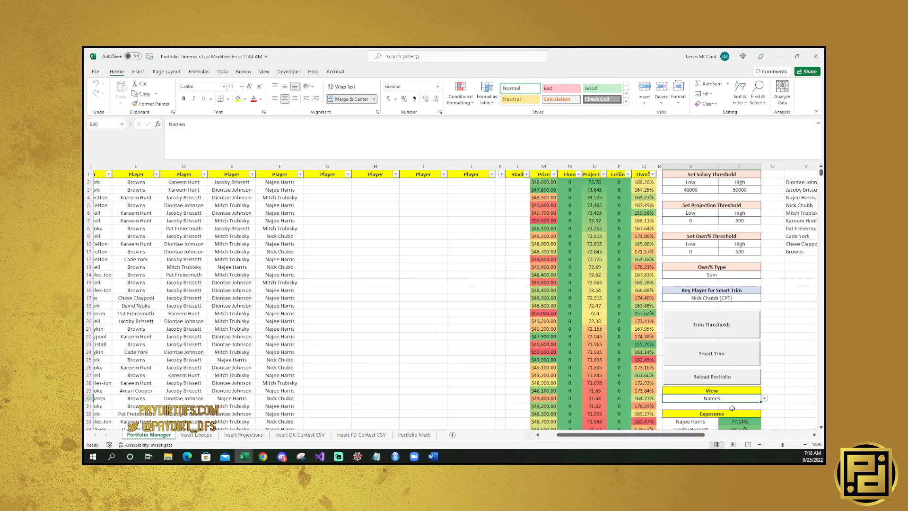
left_click(764, 399)
left_click(711, 412)
left_click(716, 381)
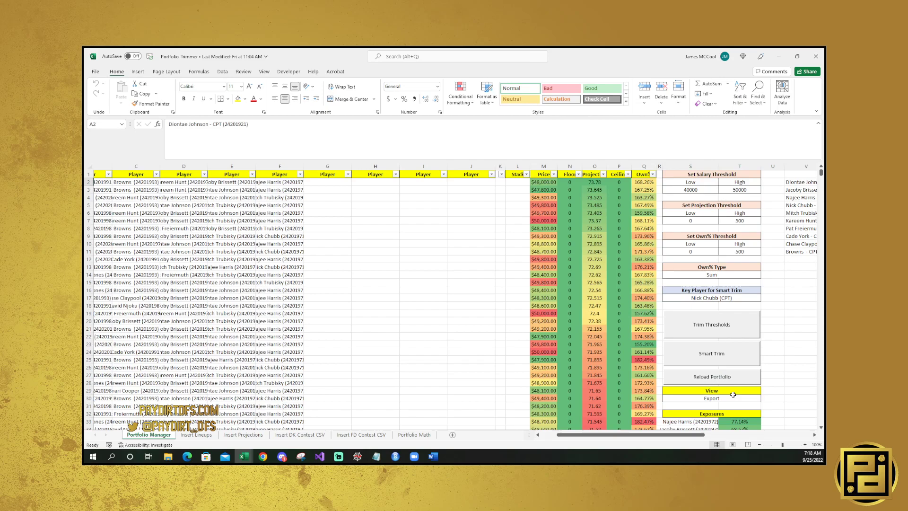
scroll(426, 308, "left", 3)
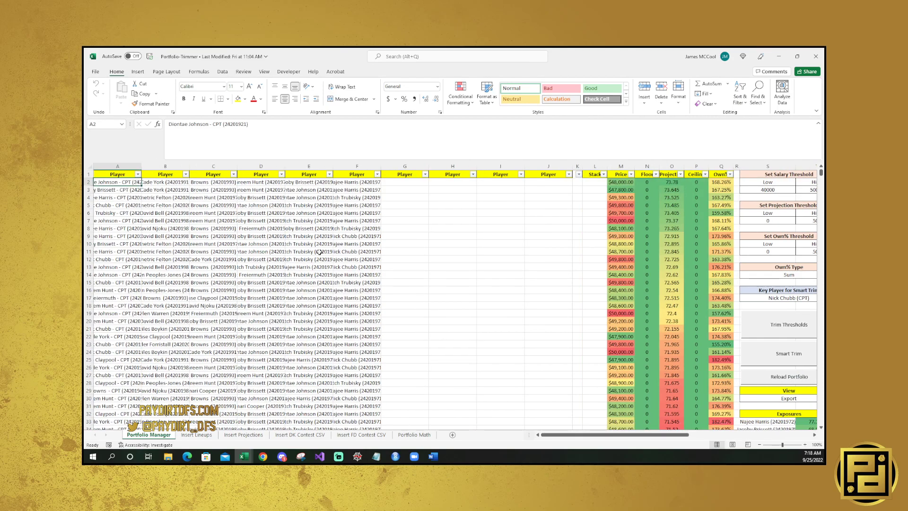
scroll(583, 425, "right", 3)
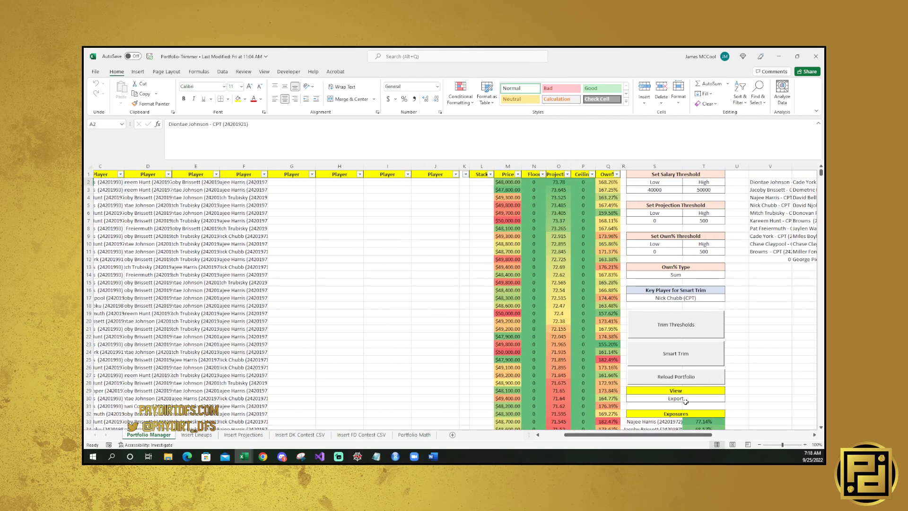
left_click(719, 400)
left_click(728, 398)
left_click(676, 408)
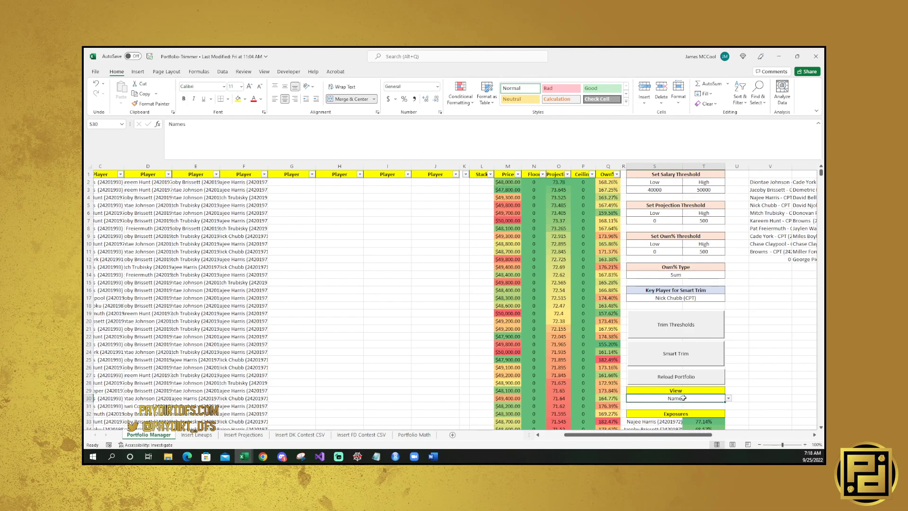
left_click(676, 376)
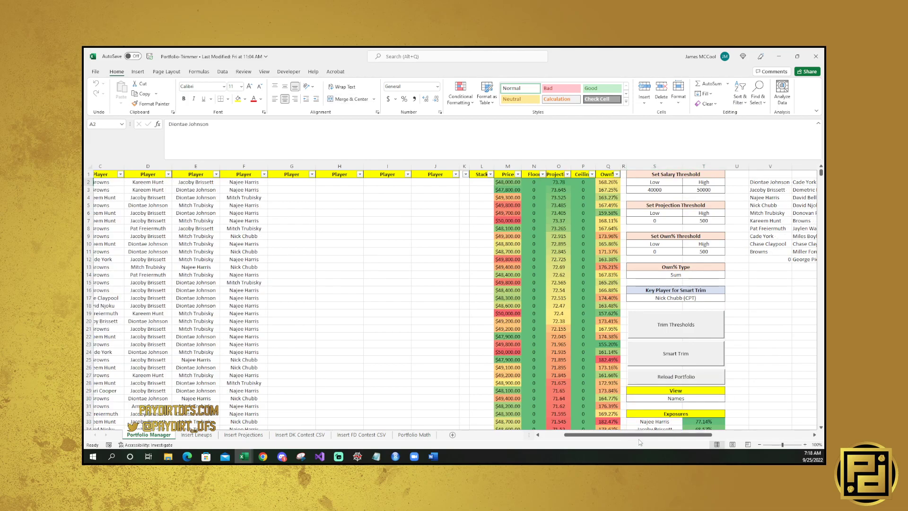
left_click_drag(640, 439, 601, 439)
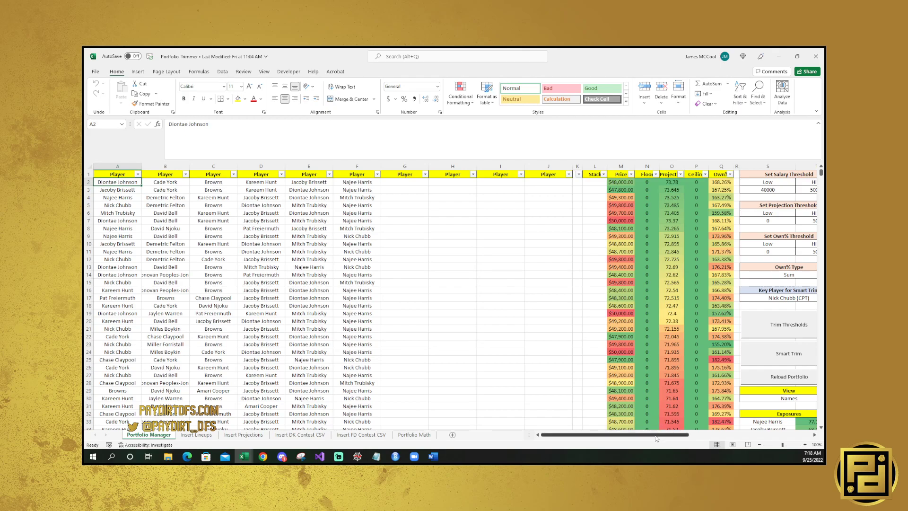
left_click_drag(657, 434, 675, 437)
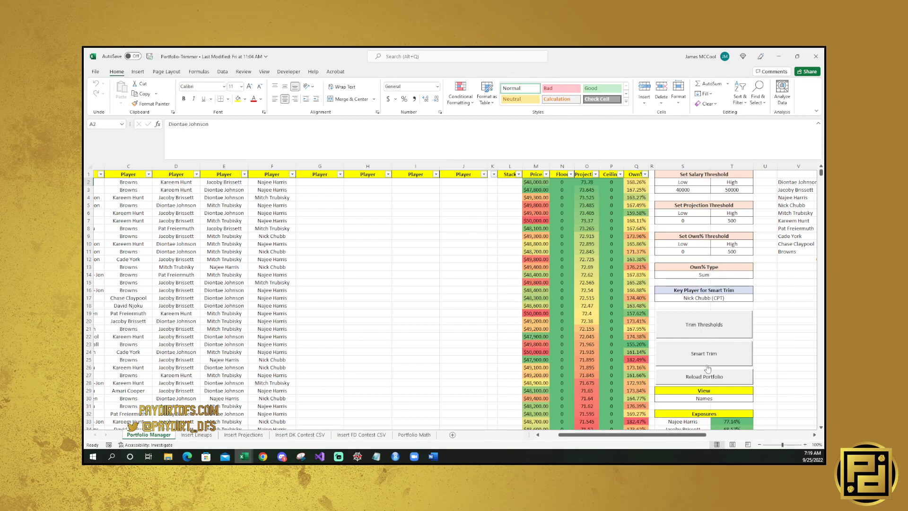
scroll(707, 368, "down", 9)
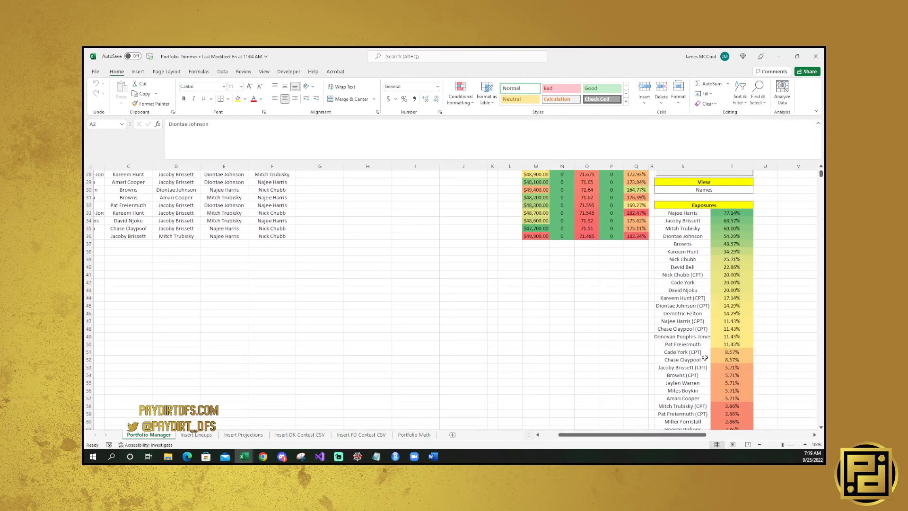
scroll(704, 358, "up", 9)
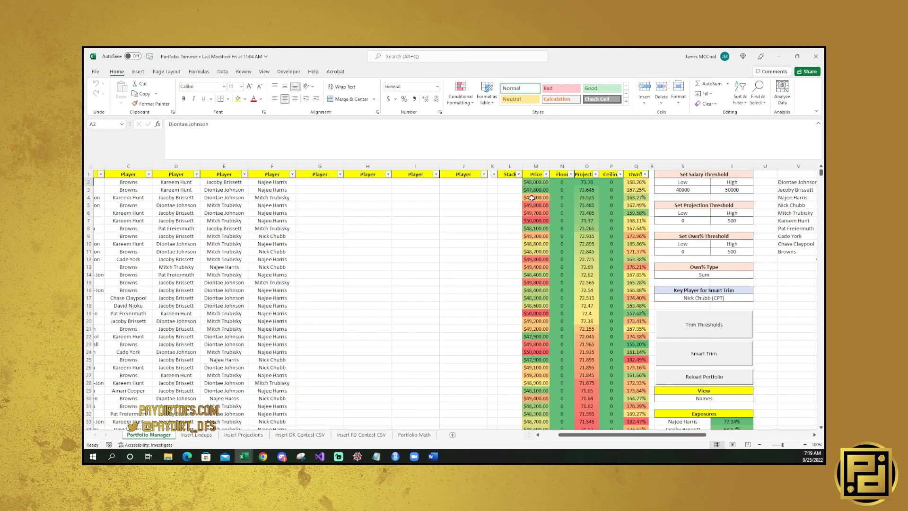
Step: Set the low salary threshold to 49000, trim the lineups, then restore the full portfolio
left_click(693, 189)
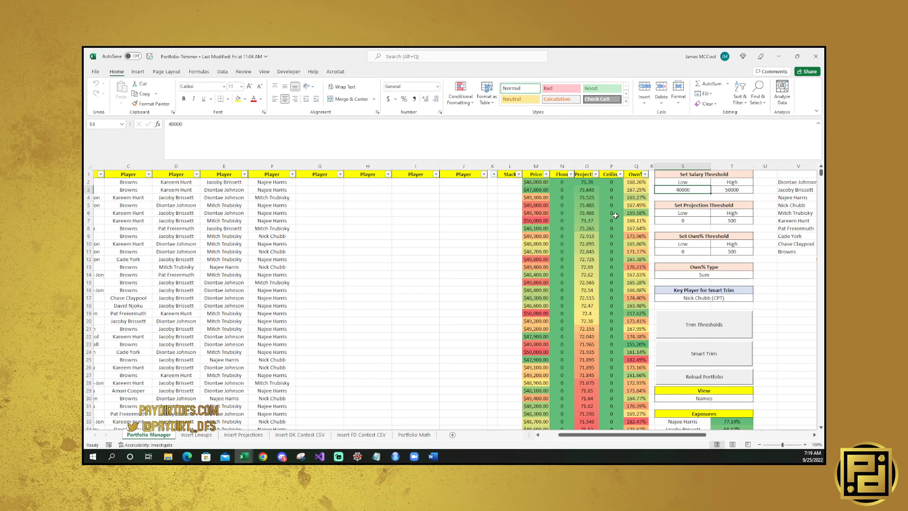
type("49000")
key("Return")
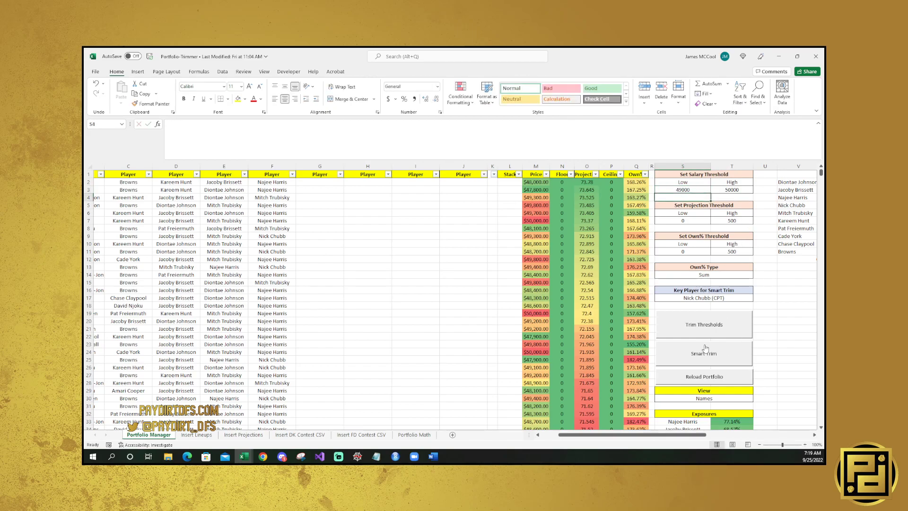
left_click(709, 325)
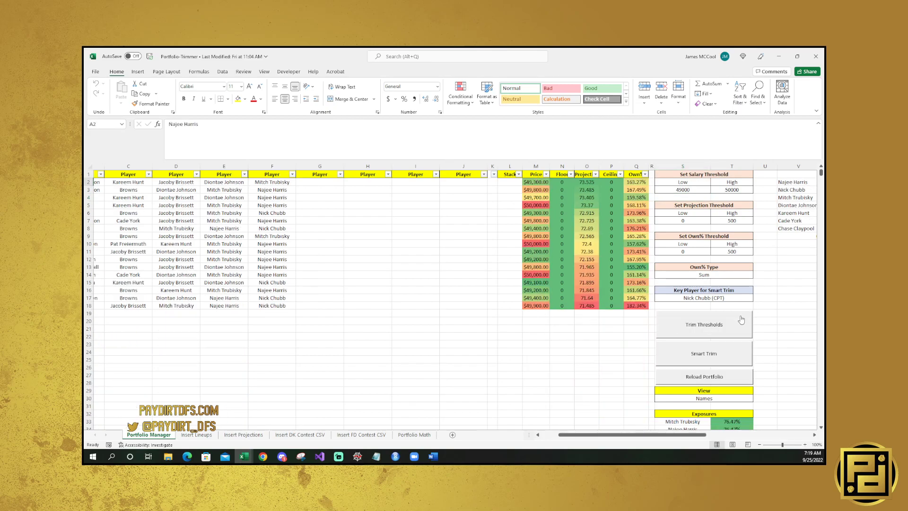
left_click(706, 378)
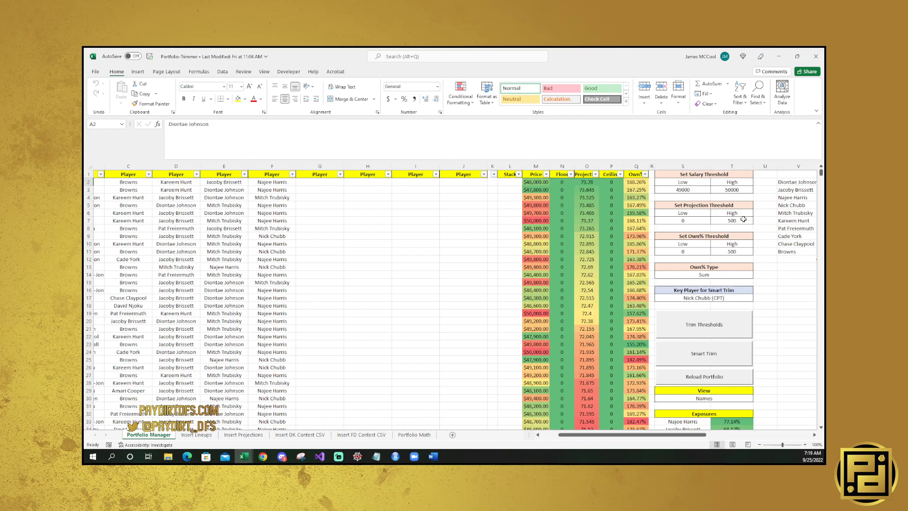
Step: Set the high ownership threshold to 170, trim again, then reload the full portfolio
left_click(731, 250)
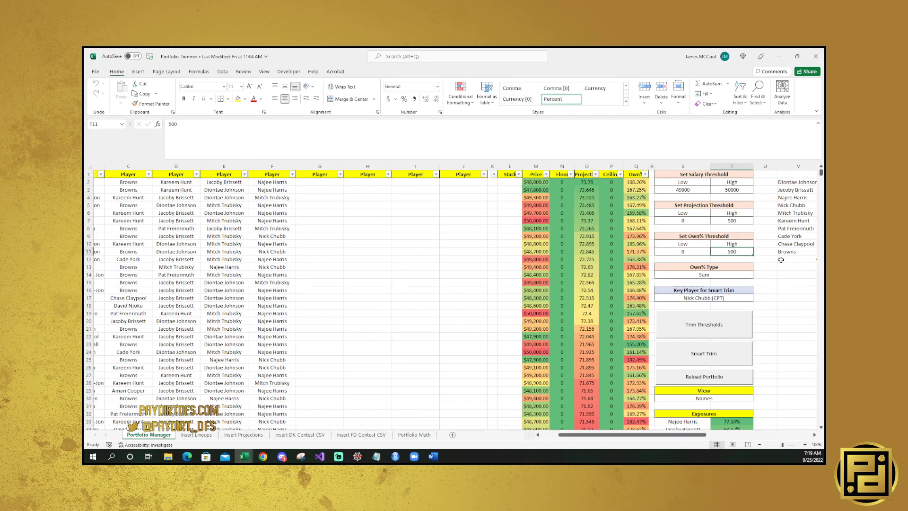
type("170")
key("Return")
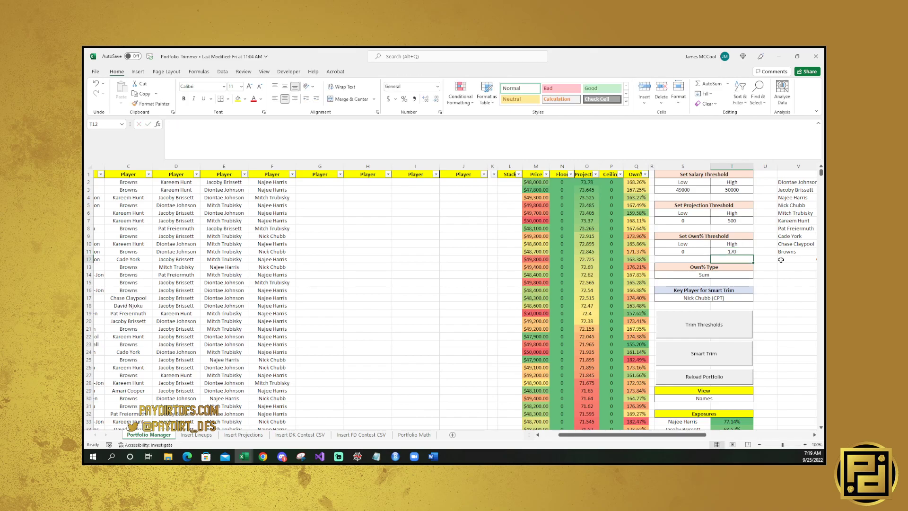
left_click(710, 326)
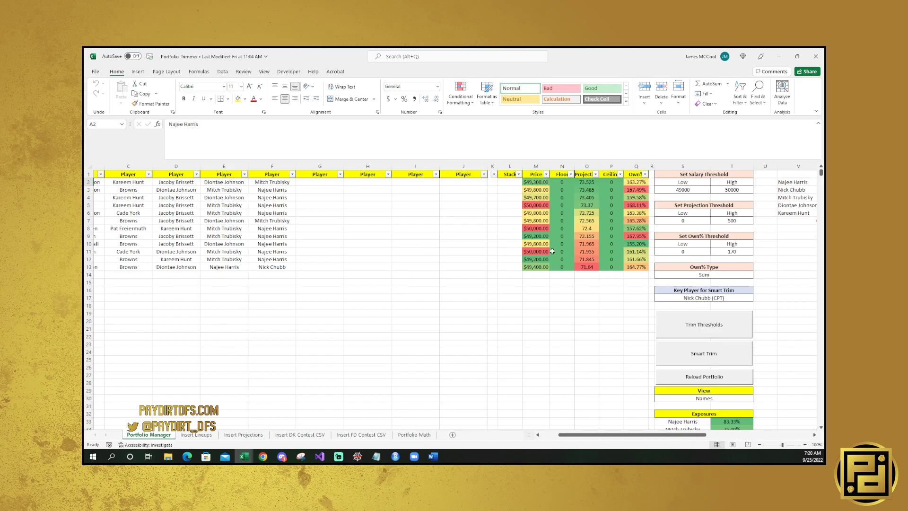
left_click(703, 378)
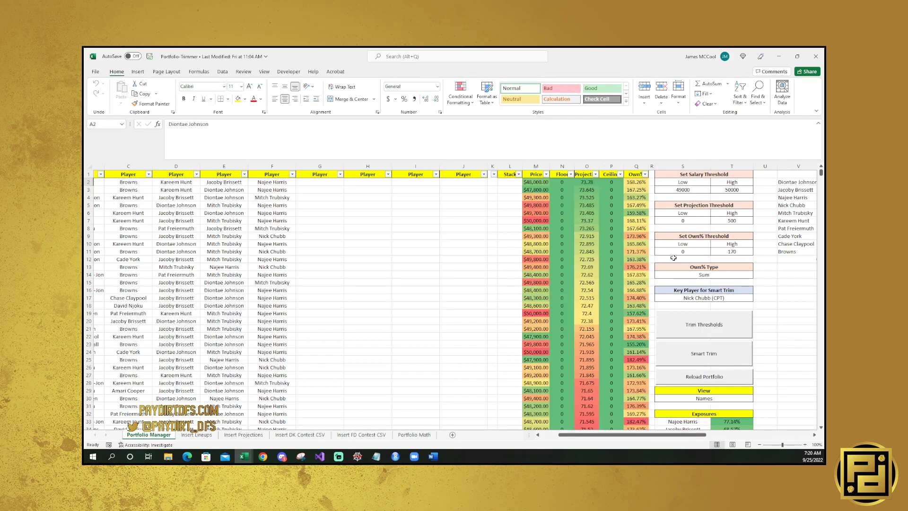
Step: Change the Smart Trim key player in S17 from Nick Chubb (CPT) to None
left_click(709, 298)
left_click_drag(709, 298, 728, 298)
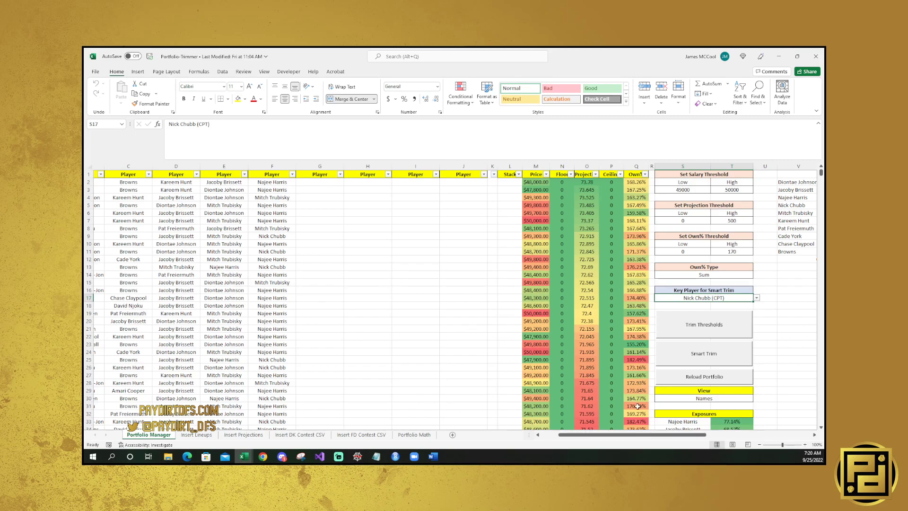
left_click(756, 298)
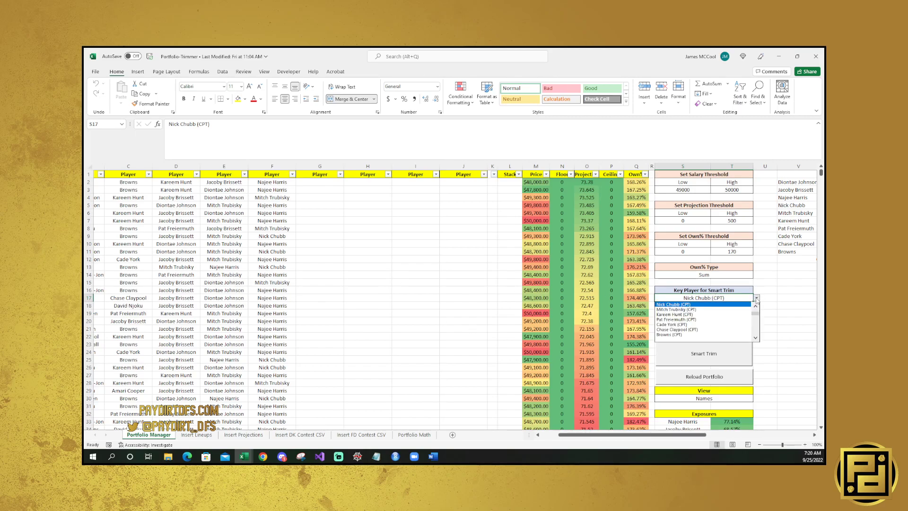
scroll(754, 315, "up", 1)
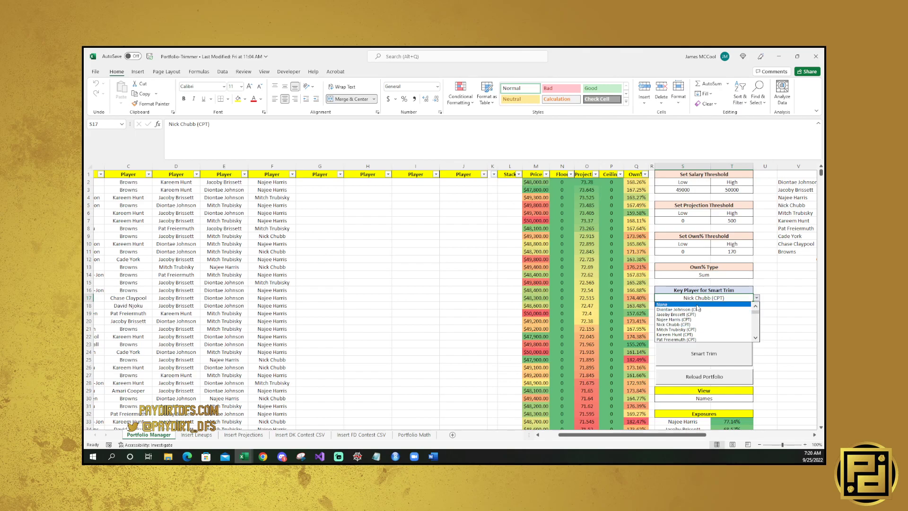
left_click(696, 304)
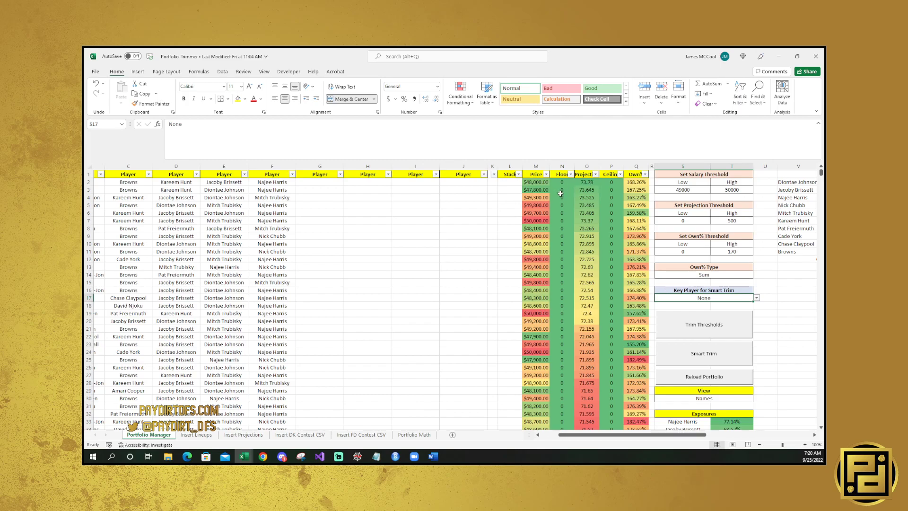
left_click(634, 182)
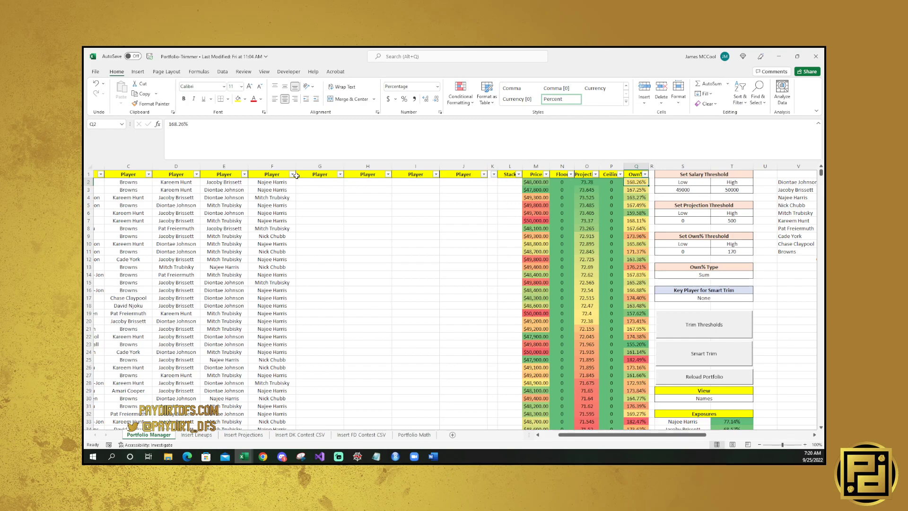
left_click(584, 183)
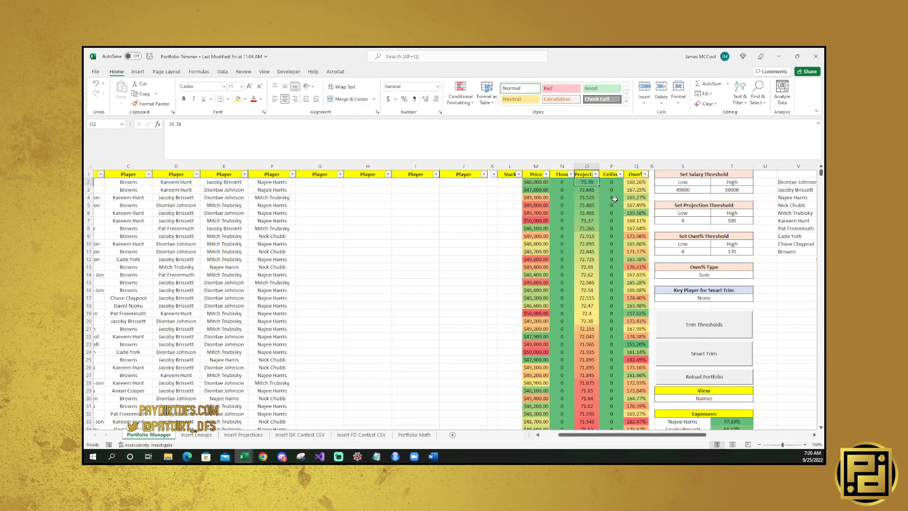
left_click(639, 185)
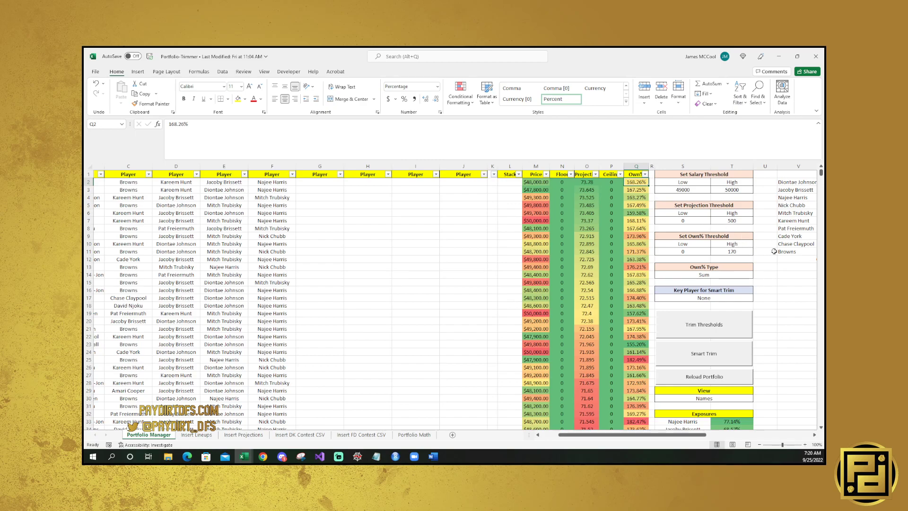
left_click(586, 193)
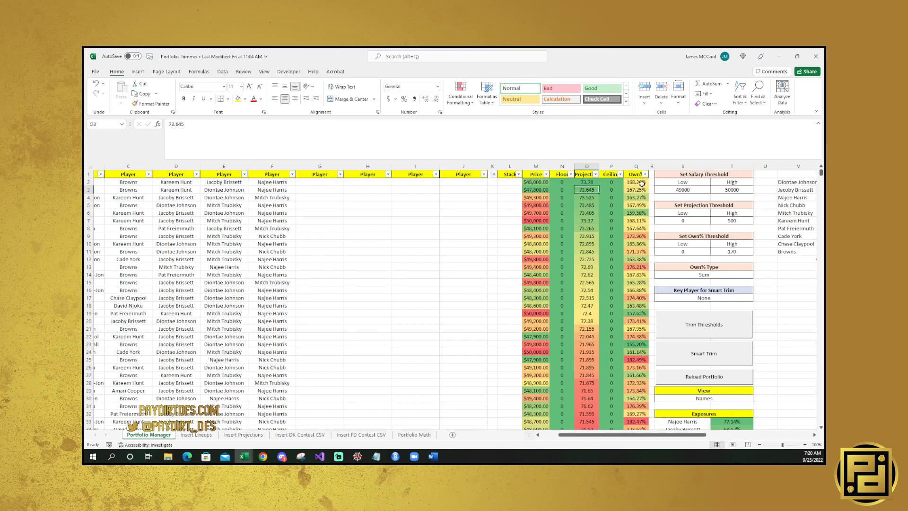
left_click(588, 197)
left_click(637, 197)
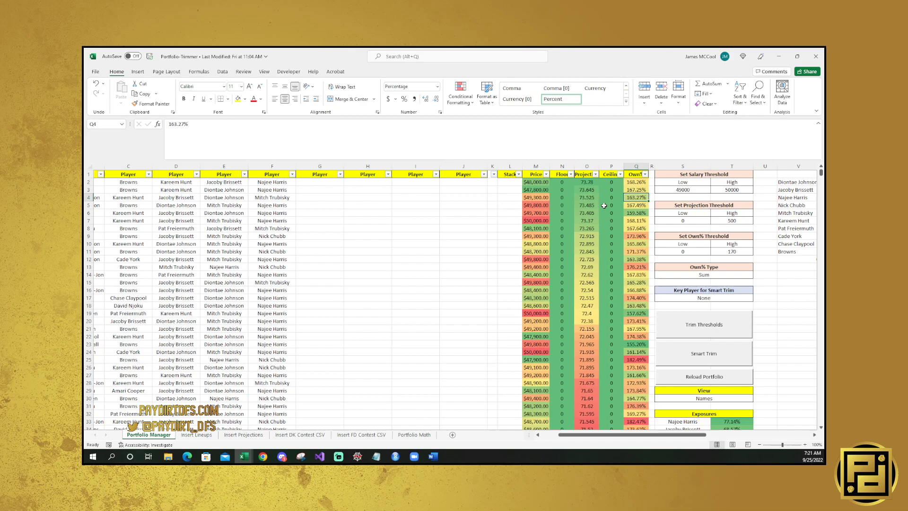
key("Down")
key("Left")
key("Left")
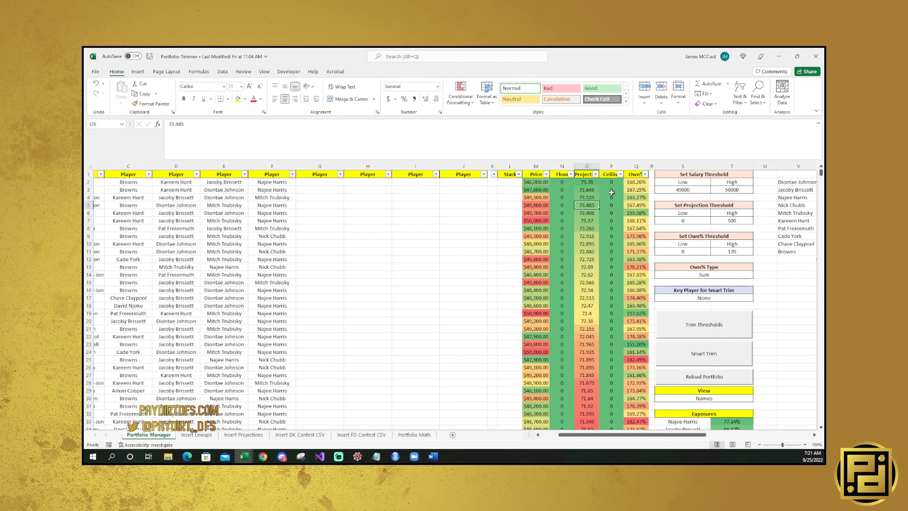
left_click(593, 199)
left_click(640, 196)
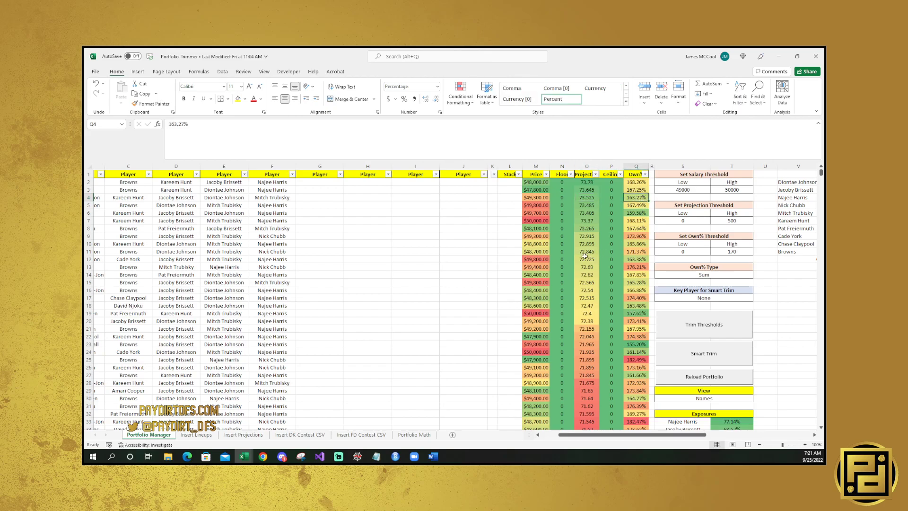
left_click(641, 204)
left_click(635, 197)
Step: Enter 40000 as the low salary in S3 and 500 as the high ownership limit in T11
left_click(708, 189)
type("4")
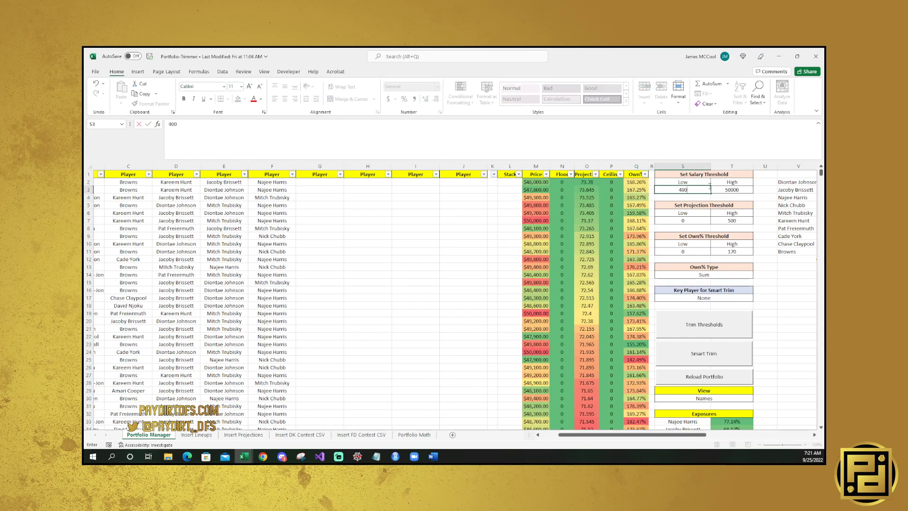
key("Return")
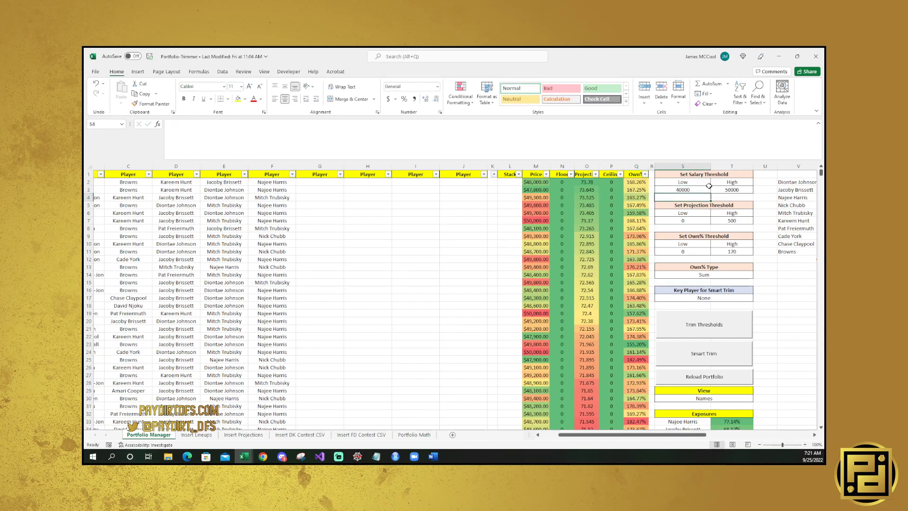
left_click(736, 251)
type("500")
key("Return")
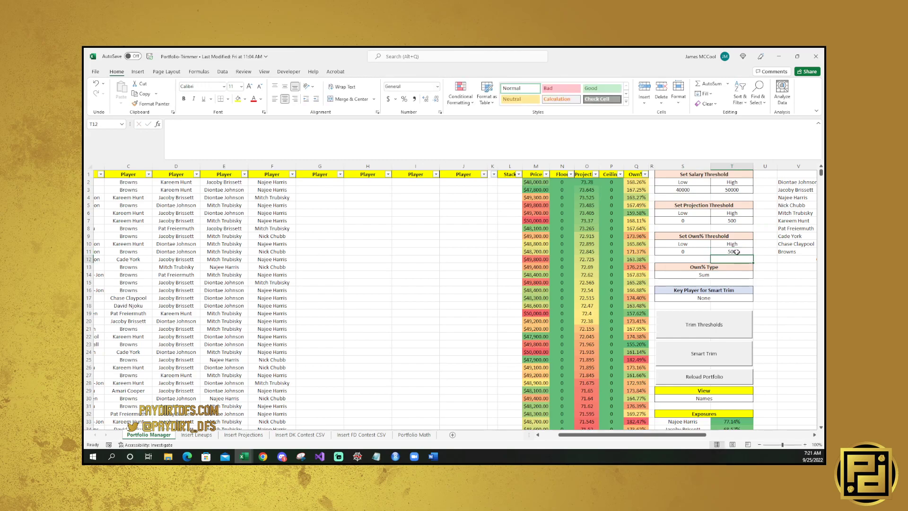
left_click(736, 252)
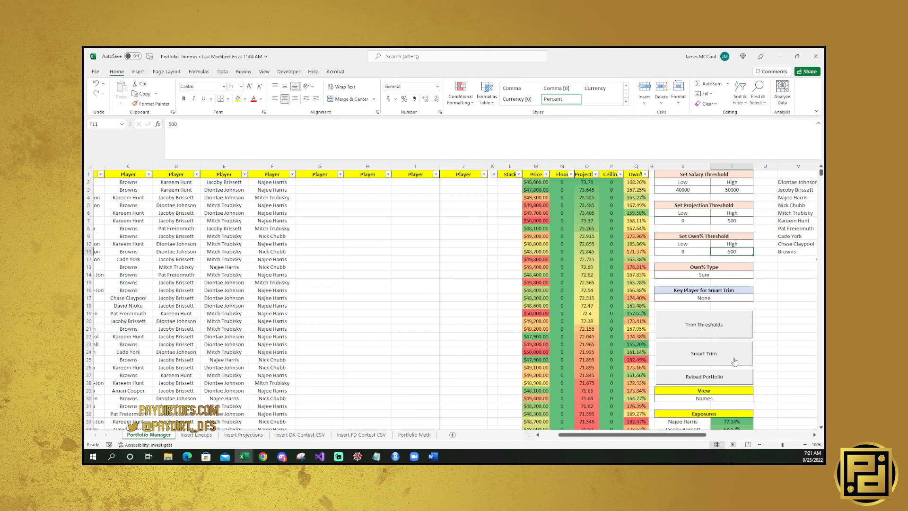
Step: Run Smart Trim, leaving six lineups with Kareem Hunt leading exposures at 83.33%
left_click(713, 354)
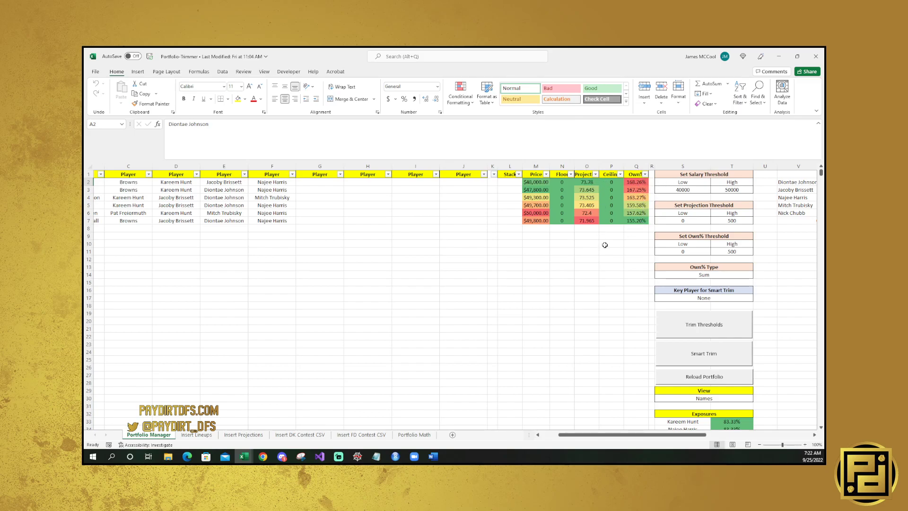
Step: Reload the full portfolio and pick Najee Harris as the S17 Smart Trim key player
left_click(730, 378)
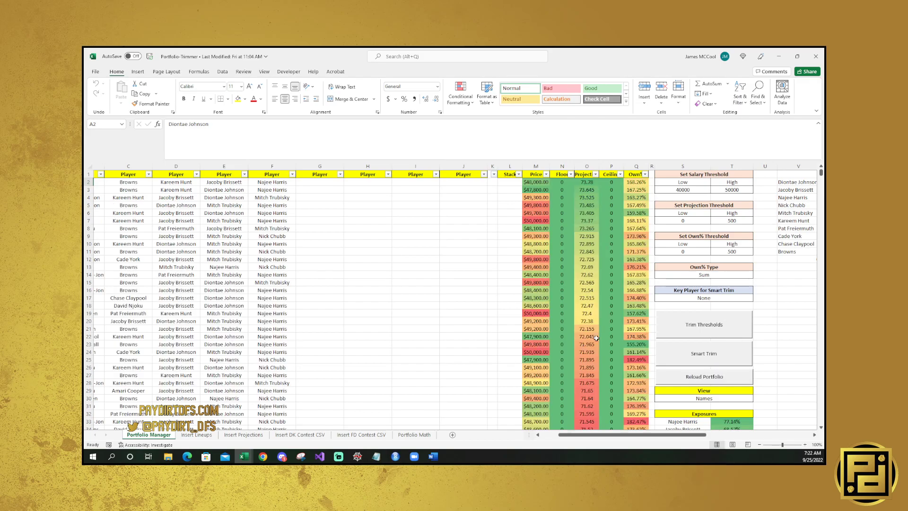
left_click(706, 298)
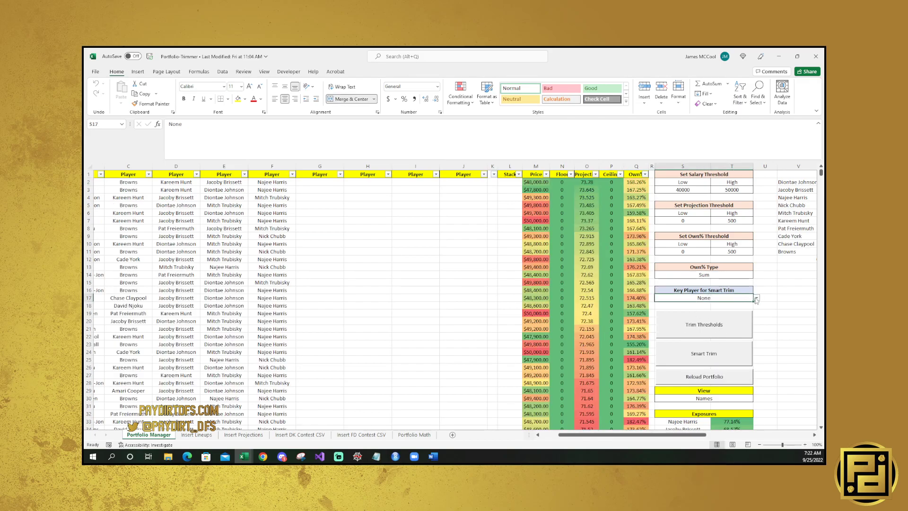
left_click(756, 299)
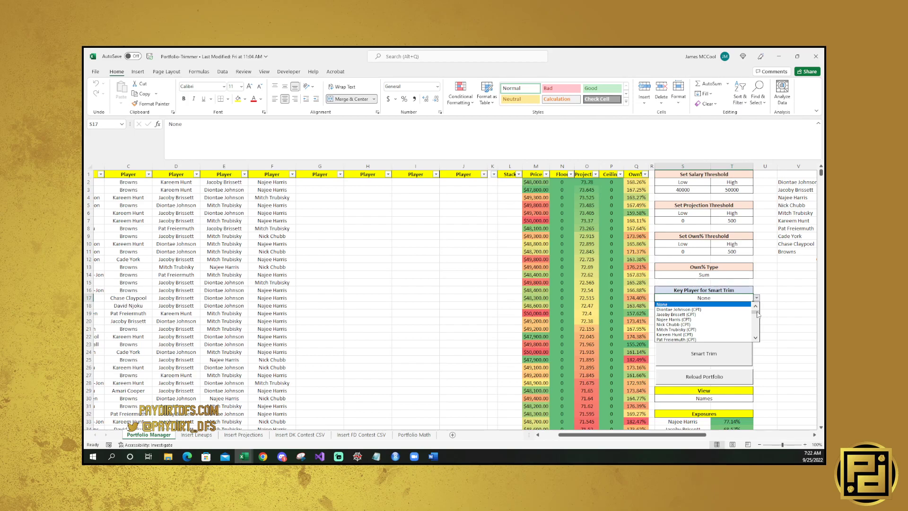
scroll(757, 314, "down", 1)
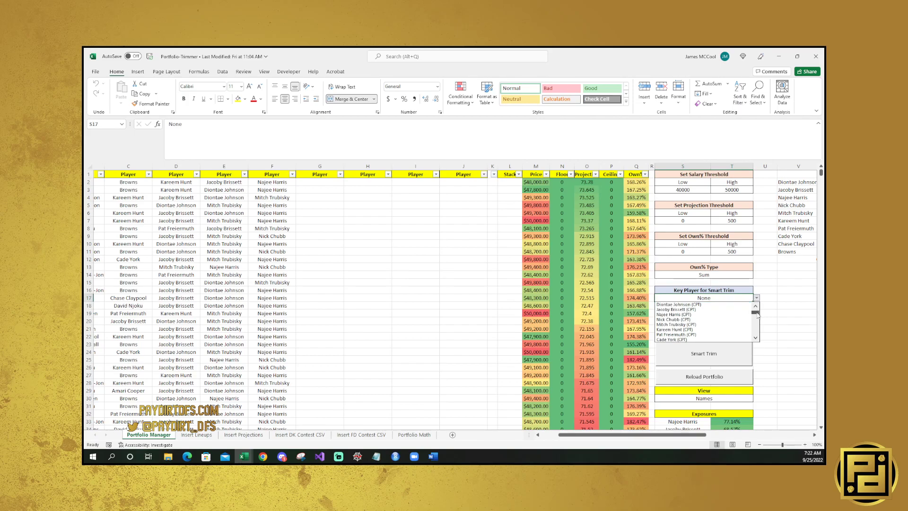
scroll(756, 314, "up", 1)
scroll(756, 314, "down", 4)
left_click_drag(757, 315, 757, 319)
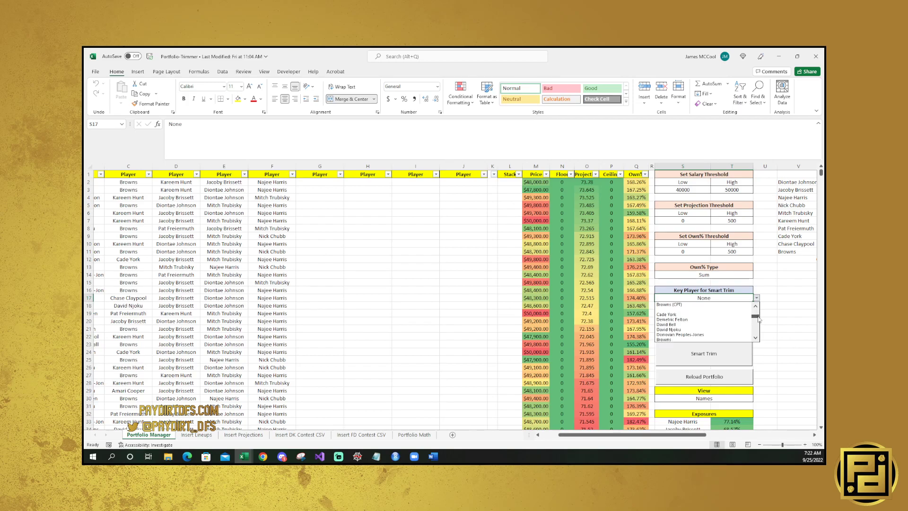
scroll(758, 319, "down", 2)
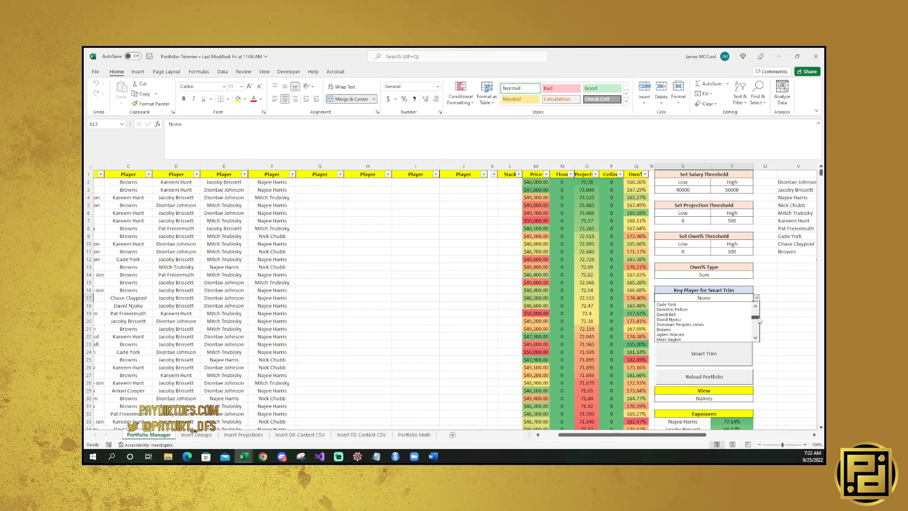
scroll(758, 320, "down", 1)
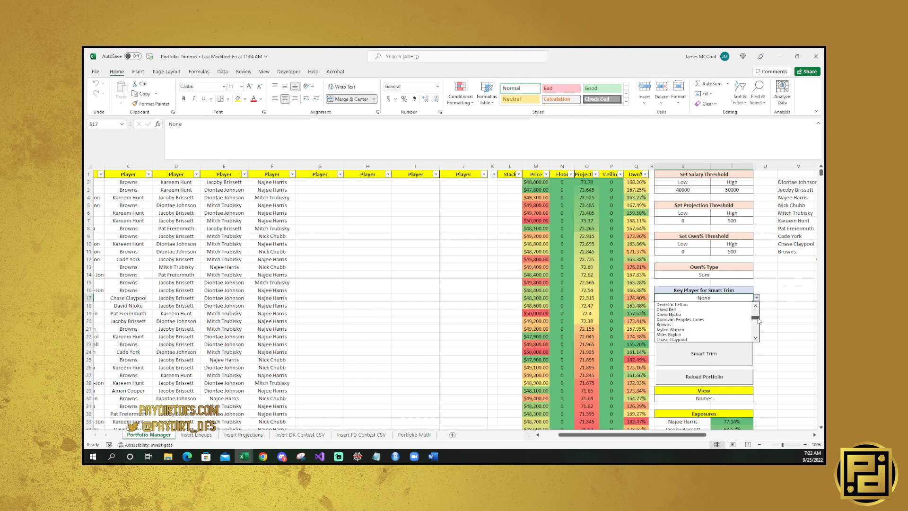
scroll(759, 322, "down", 8)
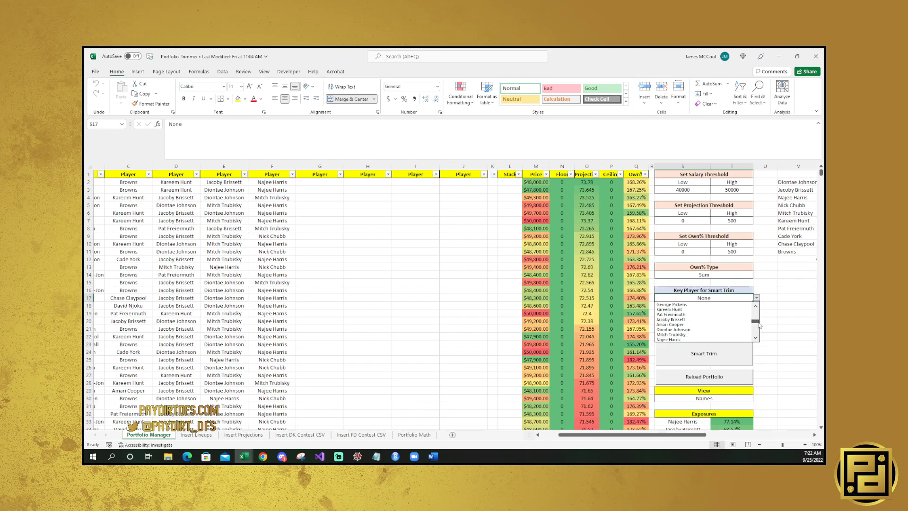
left_click(721, 336)
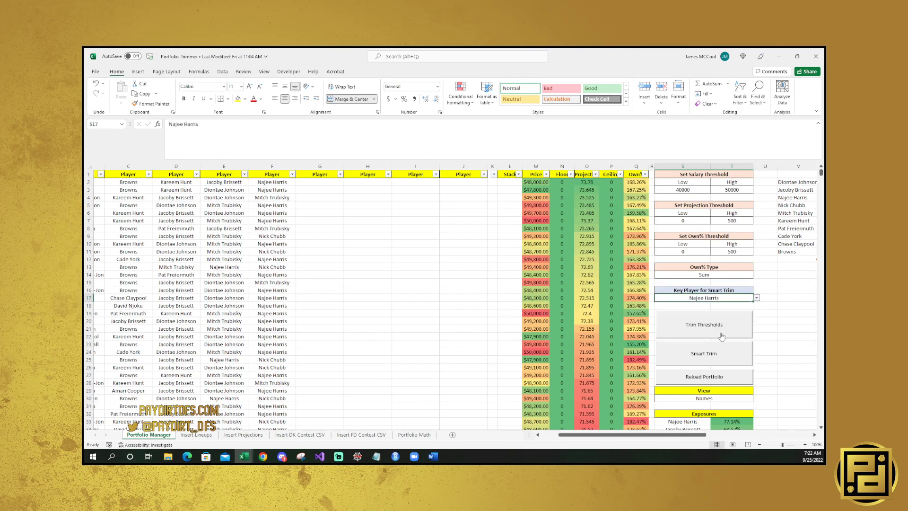
left_click(701, 289)
scroll(709, 404, "down", 1)
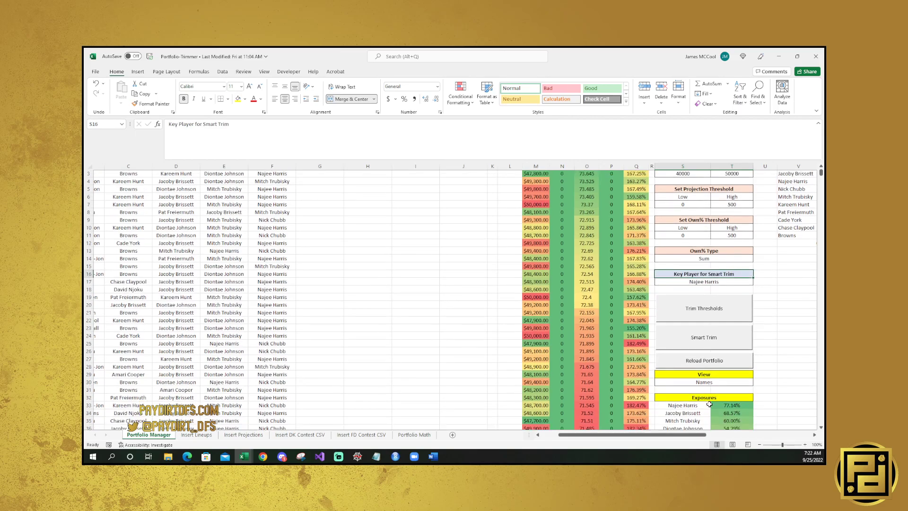
scroll(709, 404, "down", 3)
scroll(726, 398, "up", 4)
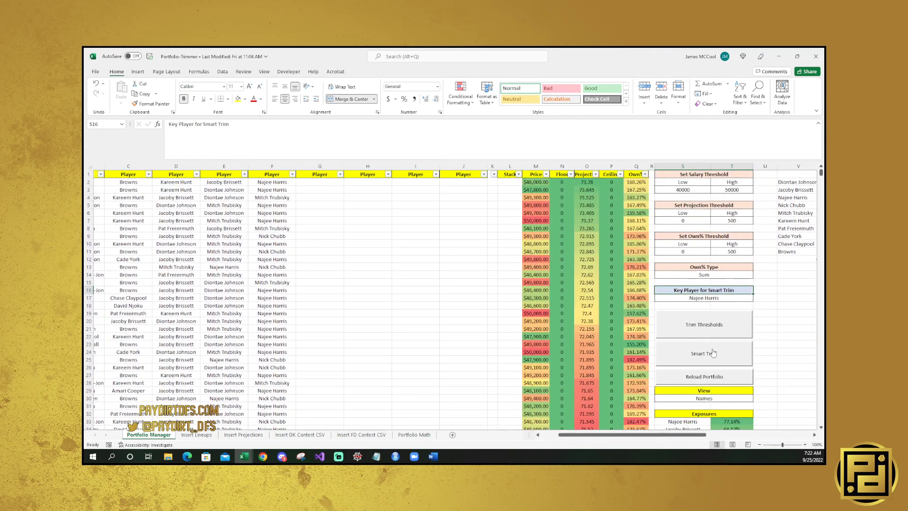
left_click_drag(569, 441, 551, 437)
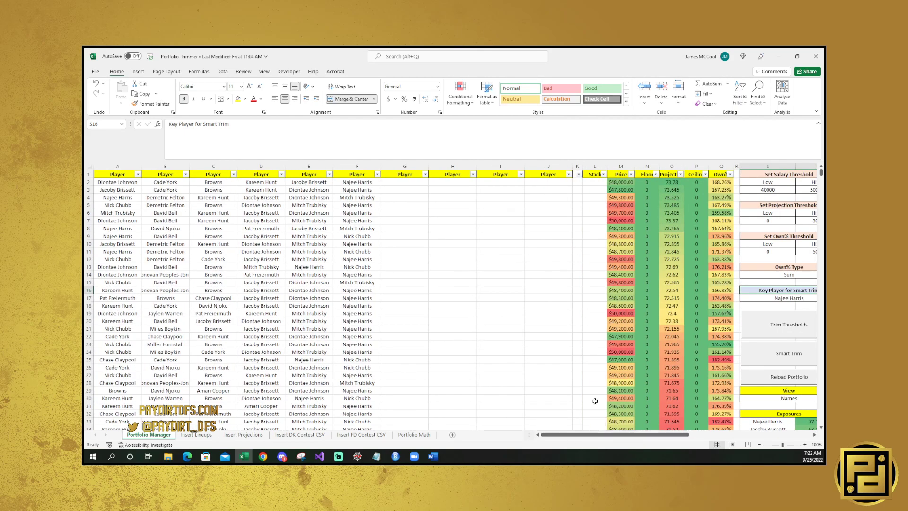
left_click(370, 190)
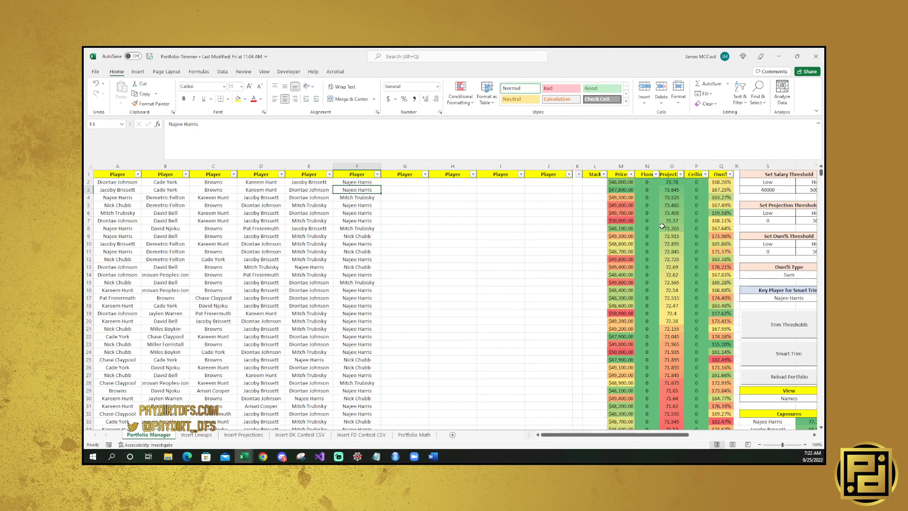
left_click(725, 198)
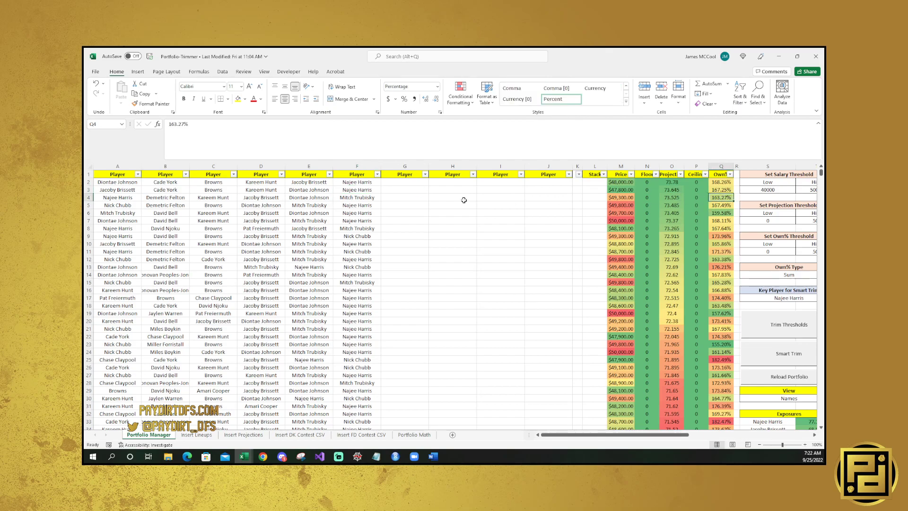
left_click(91, 194)
left_click_drag(92, 228, 92, 234)
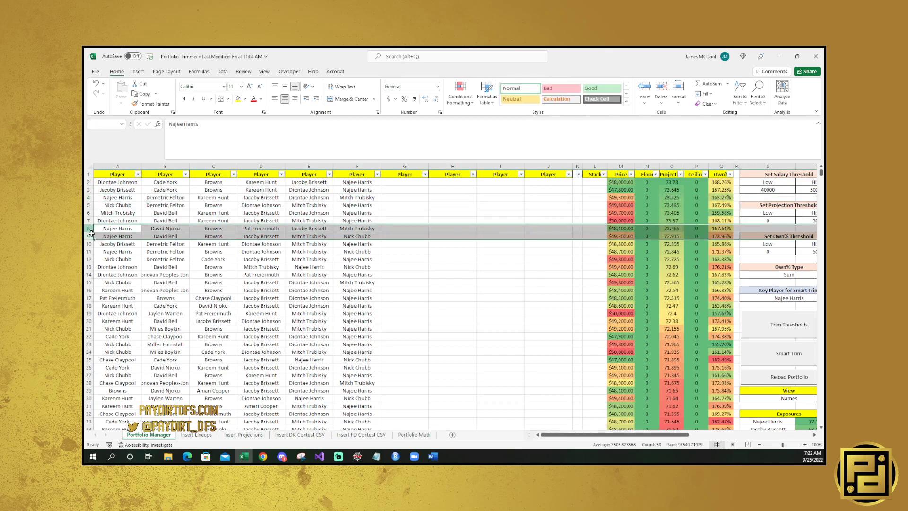
left_click(89, 251)
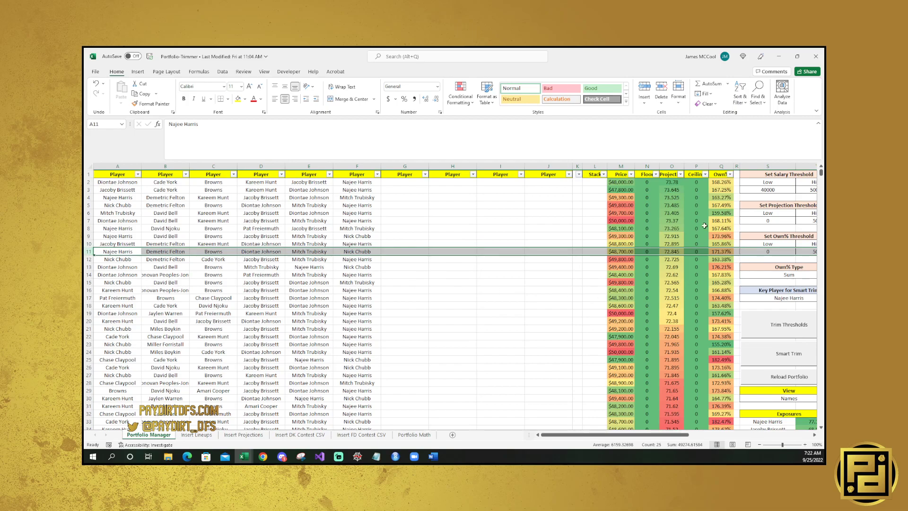
left_click(671, 205)
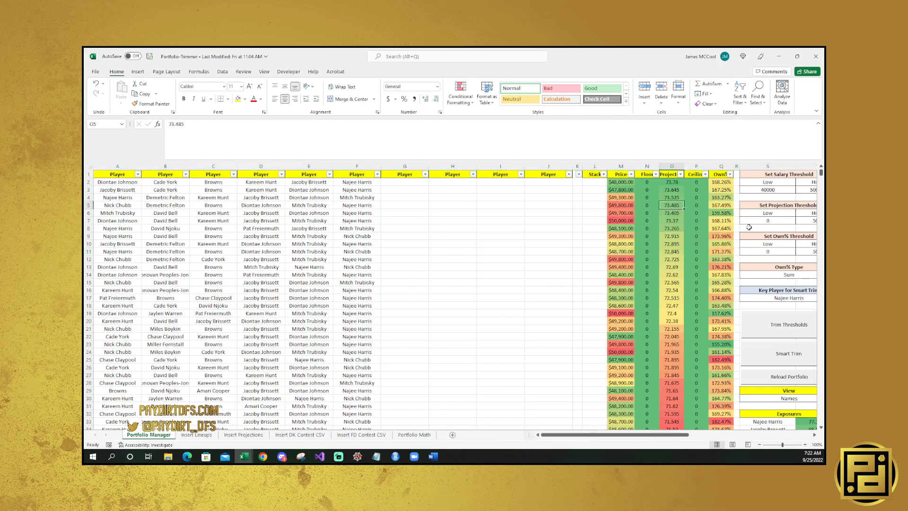
left_click(775, 358)
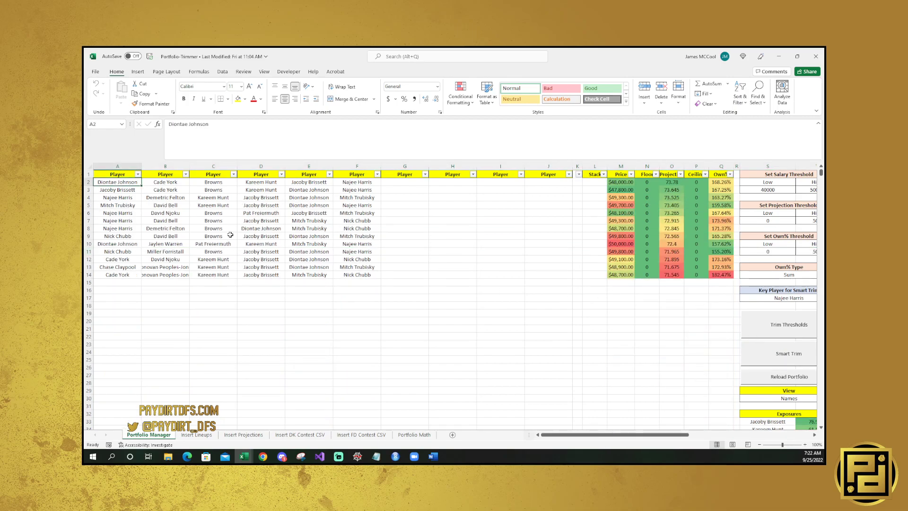
left_click_drag(91, 213, 96, 230)
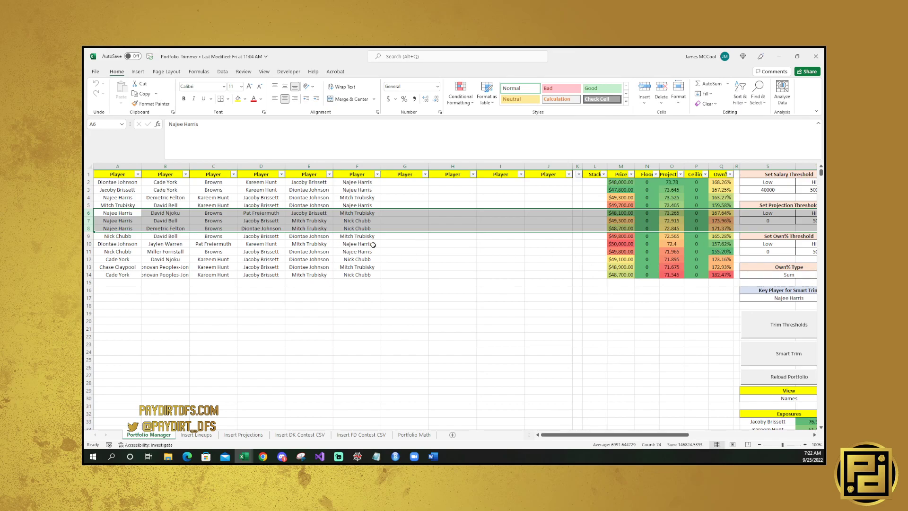
left_click_drag(373, 244, 374, 252)
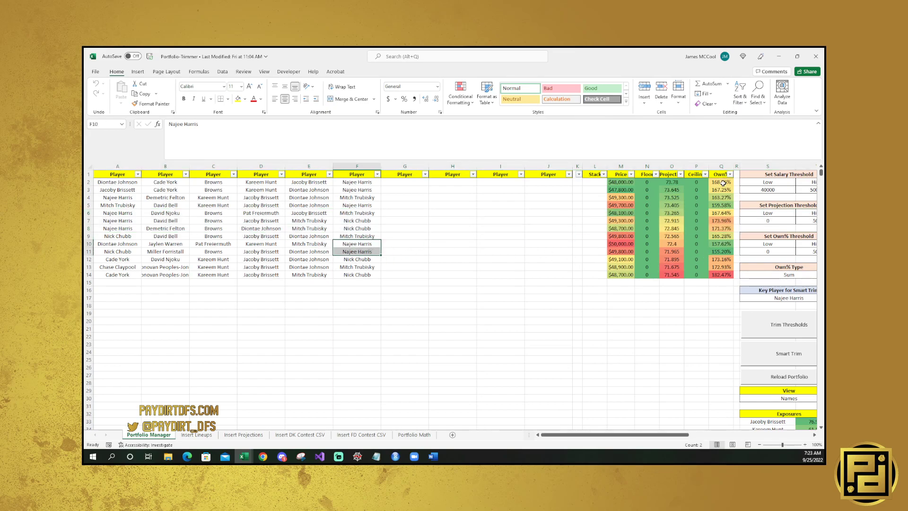
left_click_drag(723, 181, 724, 197)
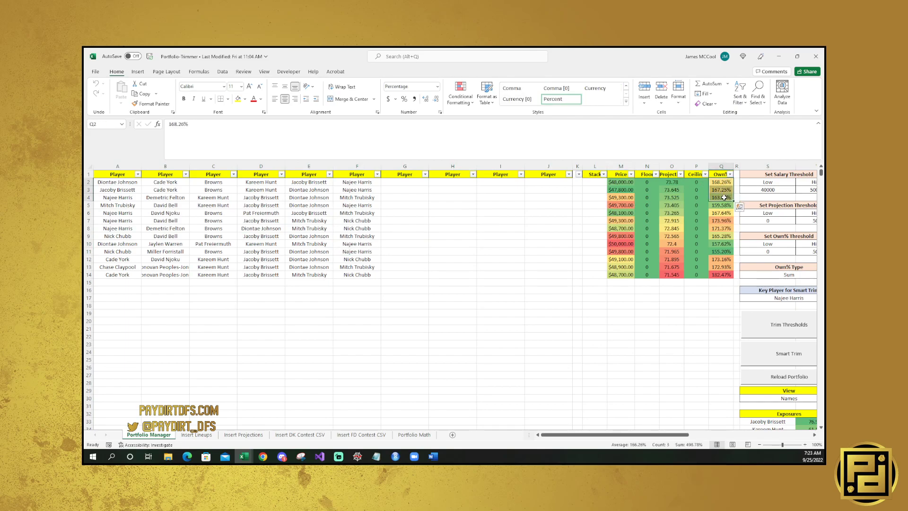
left_click(120, 175)
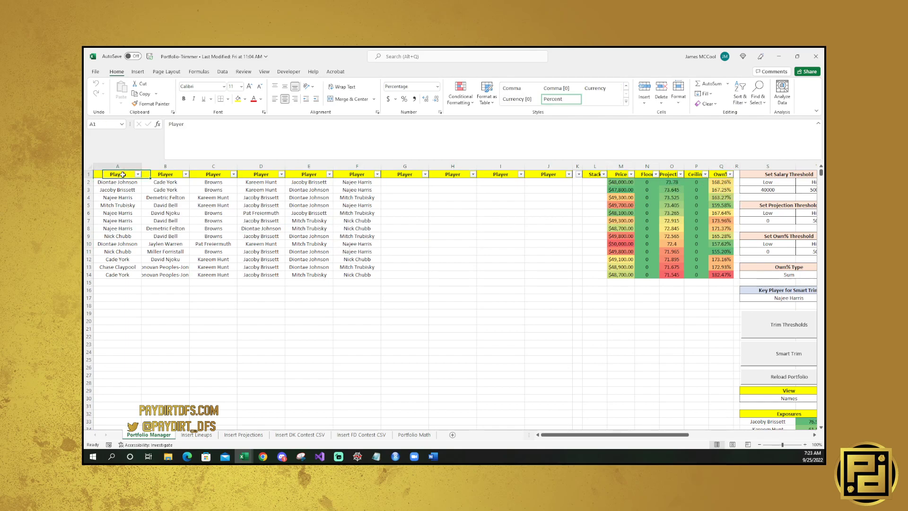
left_click(780, 381)
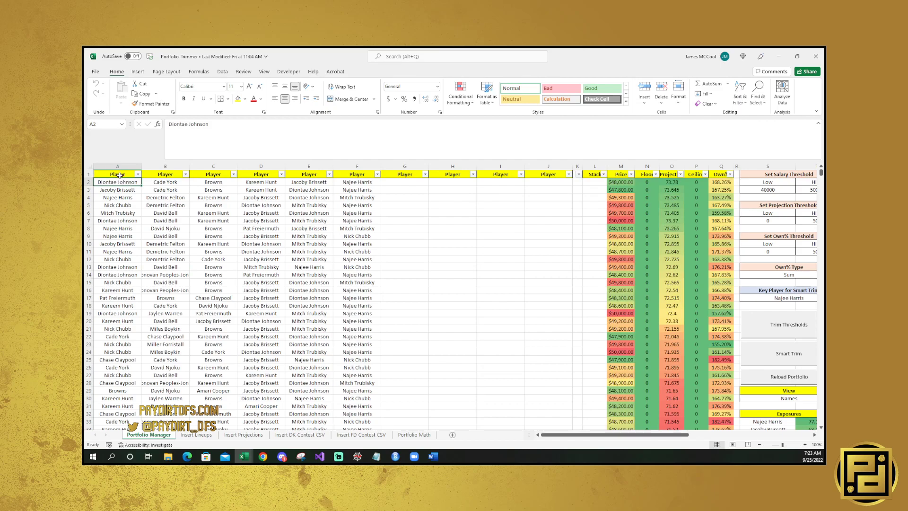
left_click(121, 175)
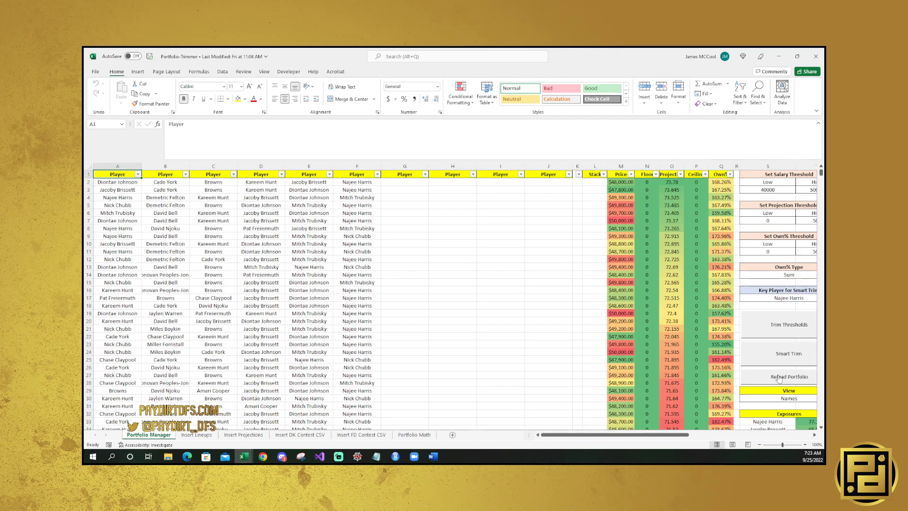
Step: Run Smart Trim around Najee Harris, leaving 13 lineups with Jacoby Brissett leading at 76.92%
scroll(779, 379, "down", 3)
scroll(779, 318, "up", 2)
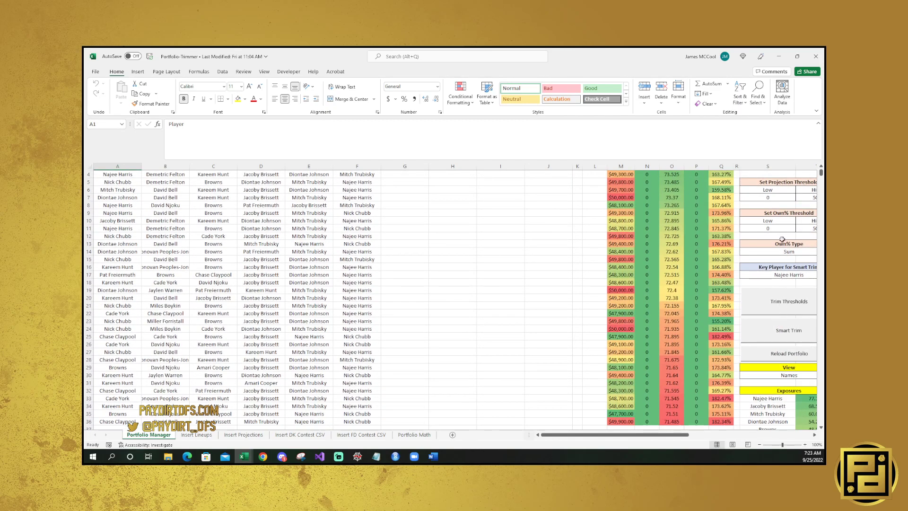
scroll(757, 376, "down", 1)
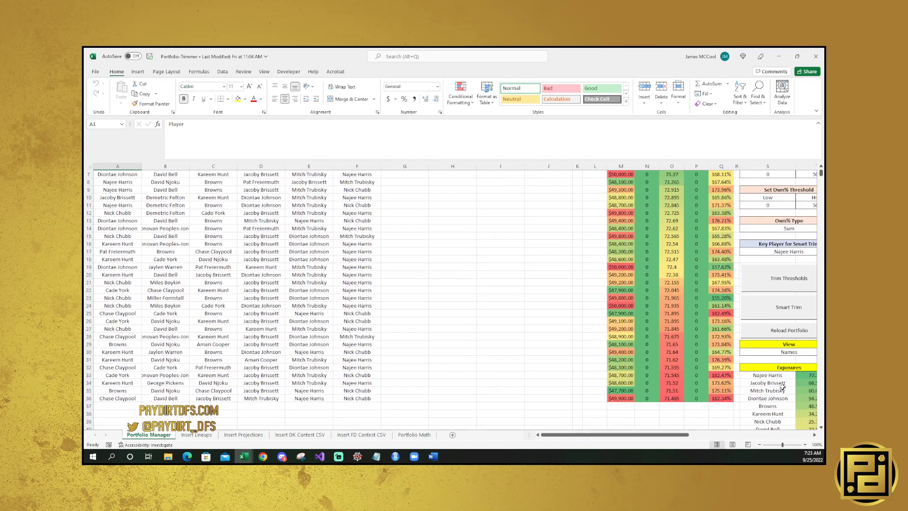
left_click_drag(688, 435, 694, 437)
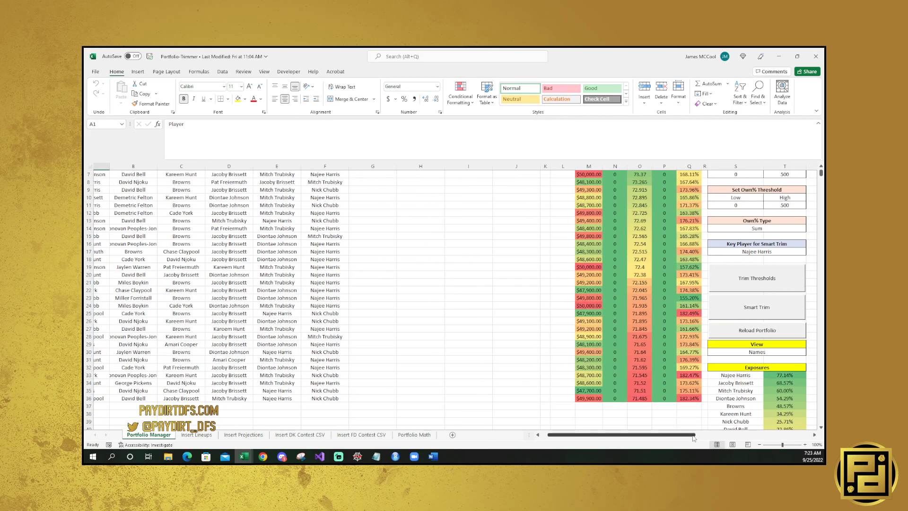
left_click(754, 305)
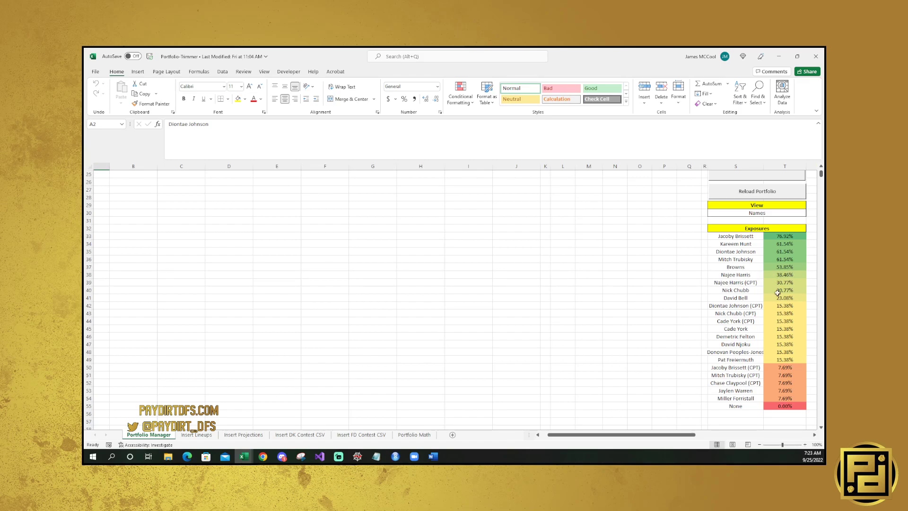
scroll(768, 285, "up", 2)
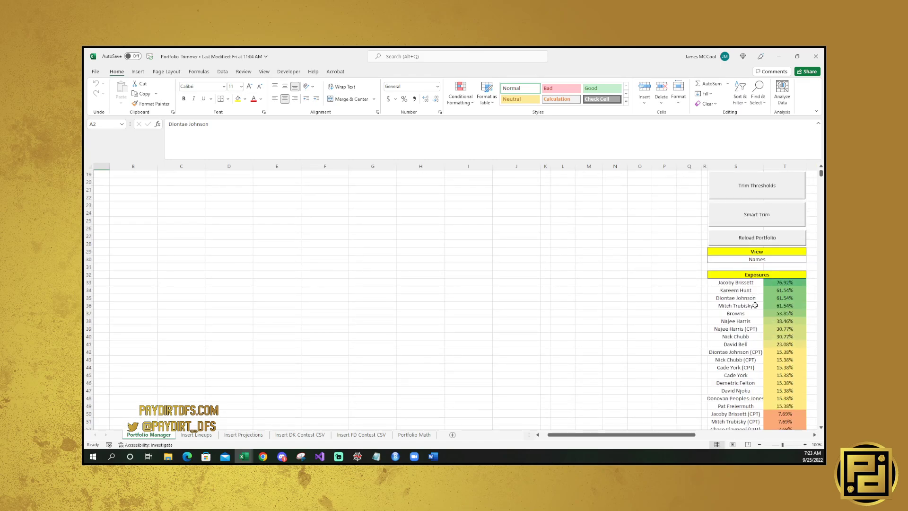
scroll(745, 293, "up", 2)
scroll(745, 293, "up", 4)
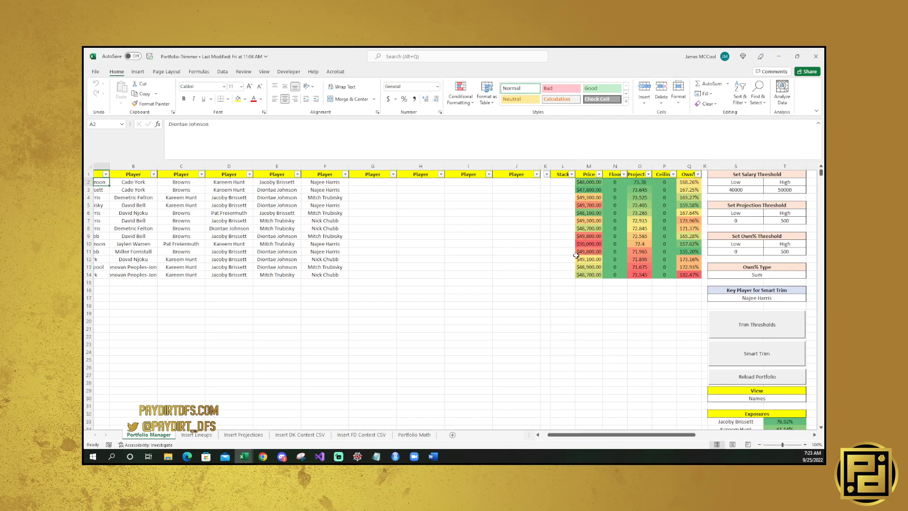
left_click_drag(619, 434, 613, 434)
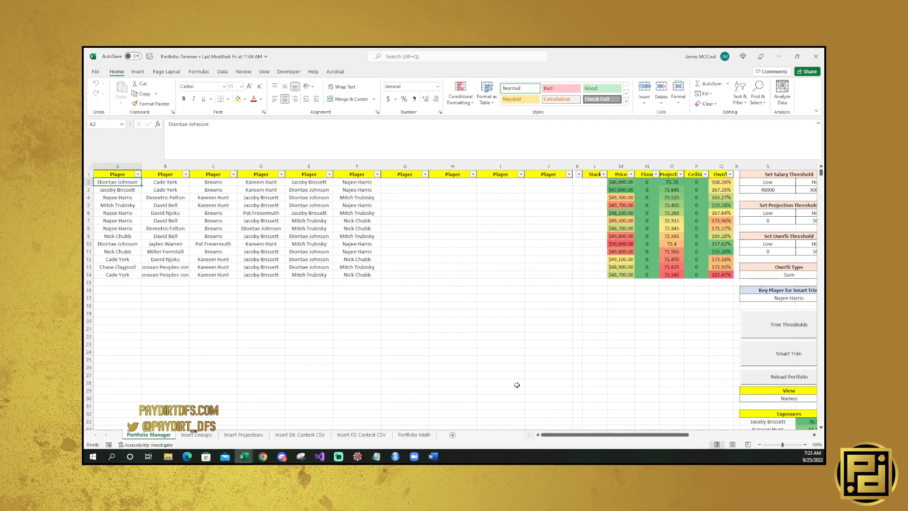
left_click(153, 173)
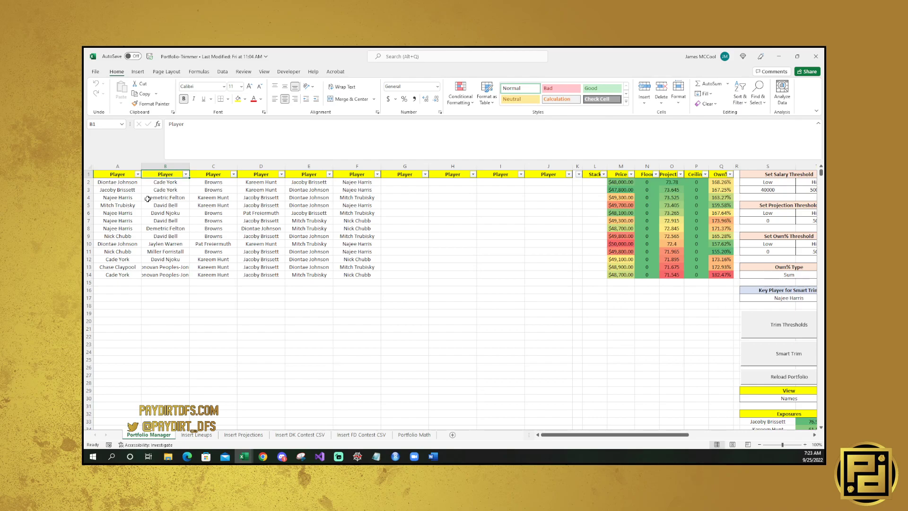
left_click(128, 184)
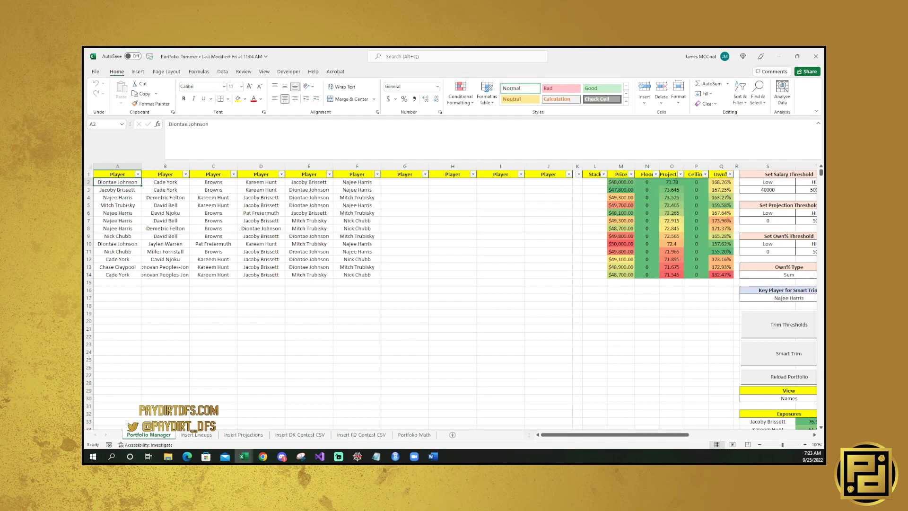